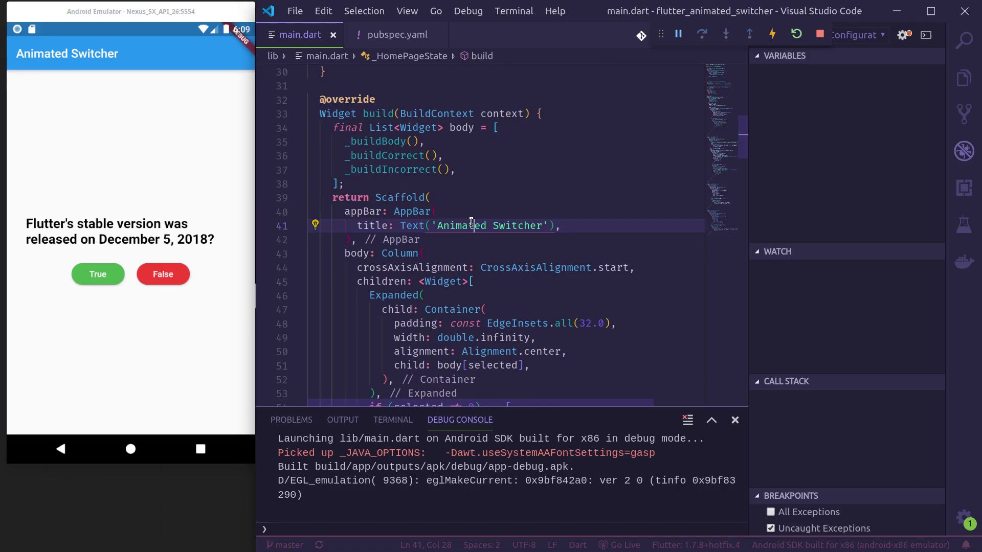
{"action": "scroll", "coordinate": [517, 239], "scroll_direction": "down", "scroll_amount": 1}
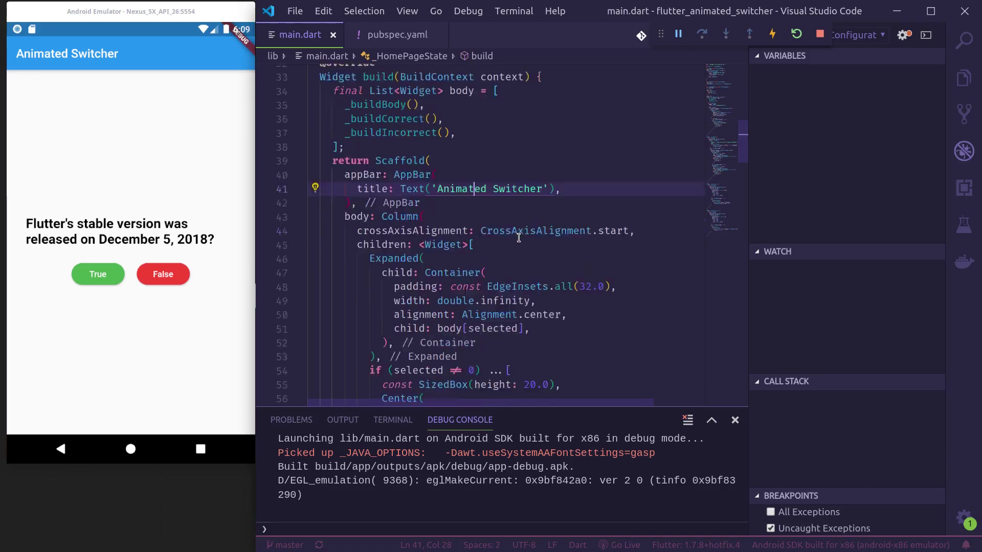
{"action": "scroll", "coordinate": [516, 239], "scroll_direction": "down", "scroll_amount": 2}
{"action": "scroll", "coordinate": [517, 240], "scroll_direction": "down", "scroll_amount": 2}
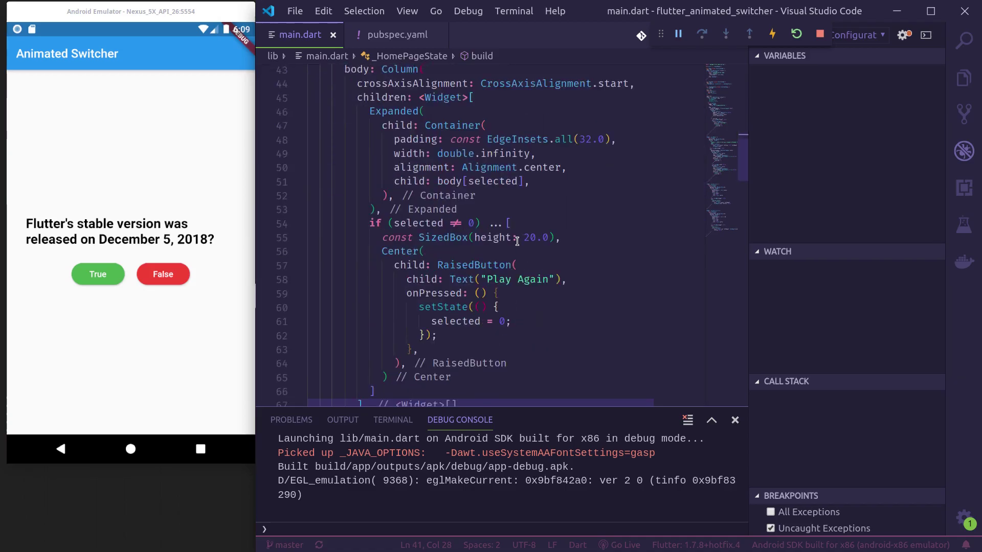
{"action": "left_click", "coordinate": [389, 183]}
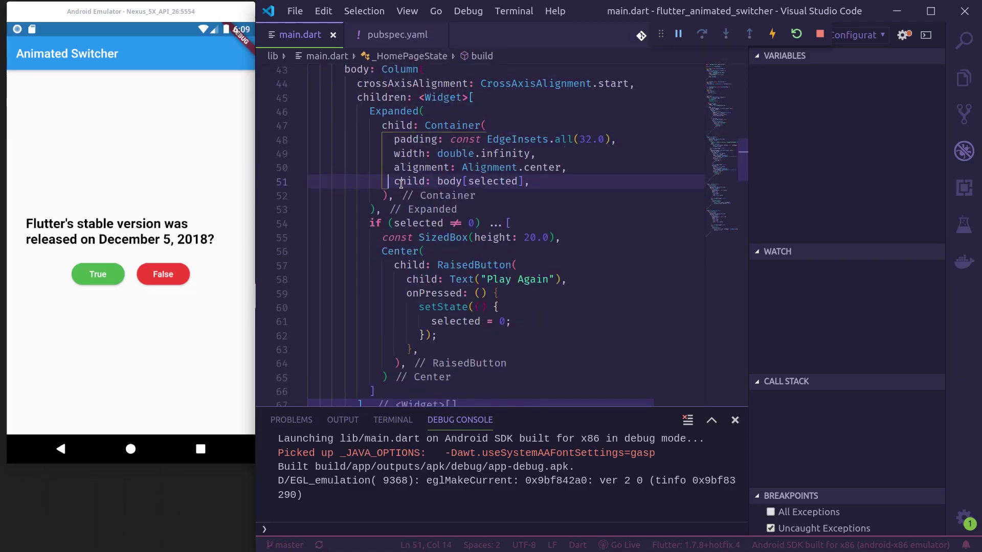
{"action": "key", "text": "Up"}
{"action": "key", "text": "Up"}
{"action": "key", "text": "Up"}
{"action": "left_click", "coordinate": [450, 183]}
{"action": "double_click", "coordinate": [491, 181]}
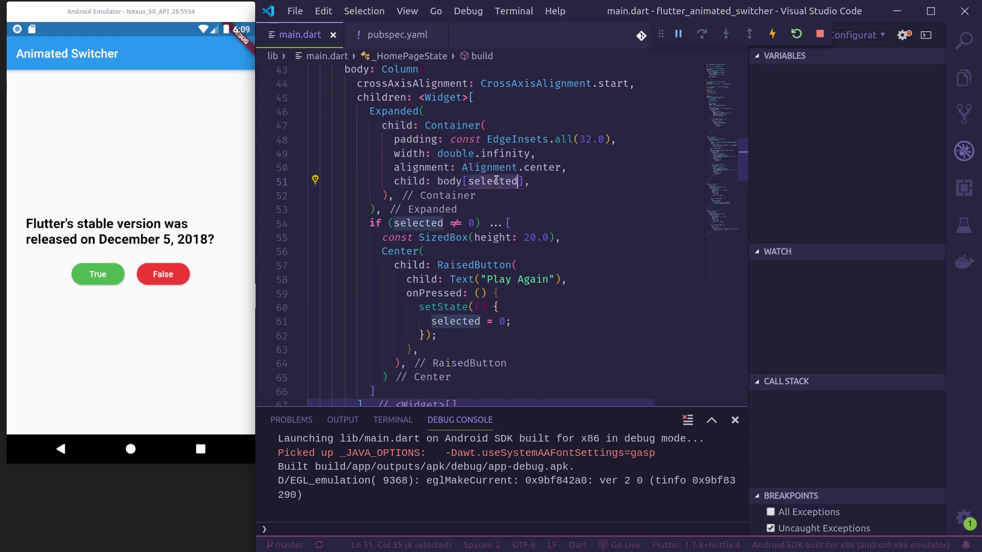
{"action": "scroll", "coordinate": [460, 209], "scroll_direction": "up", "scroll_amount": 3}
{"action": "scroll", "coordinate": [460, 210], "scroll_direction": "up", "scroll_amount": 3}
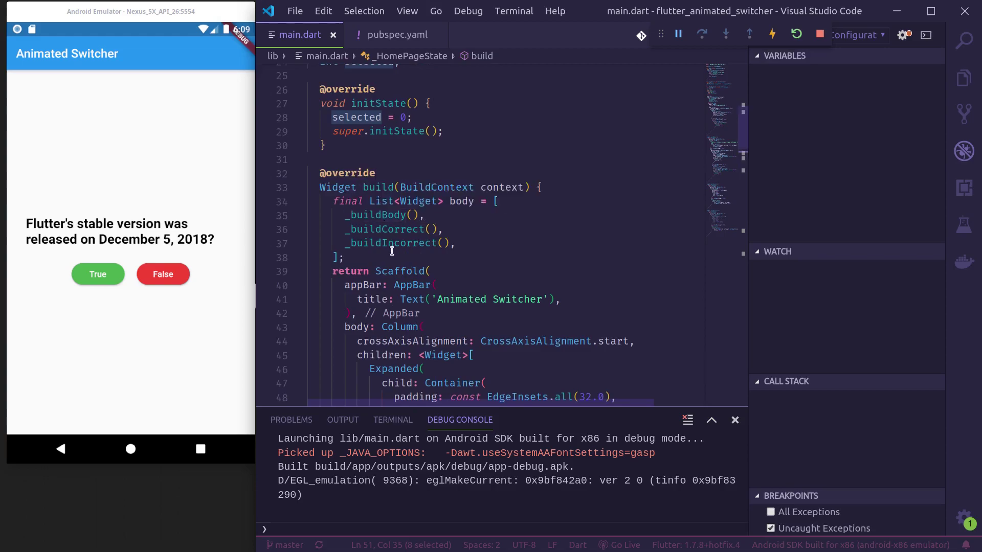
{"action": "left_click", "coordinate": [394, 229]}
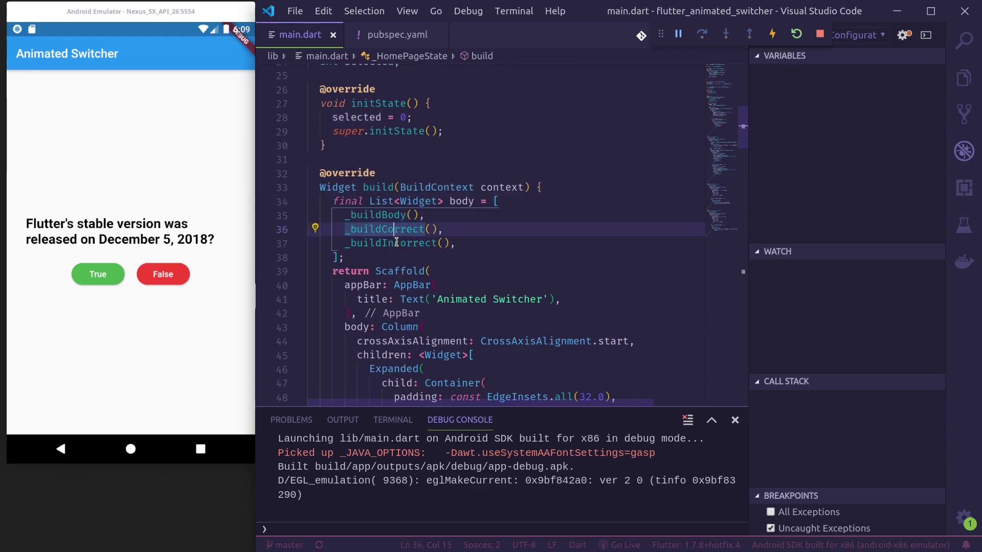
{"action": "scroll", "coordinate": [407, 253], "scroll_direction": "down", "scroll_amount": 3}
{"action": "scroll", "coordinate": [427, 267], "scroll_direction": "down", "scroll_amount": 4}
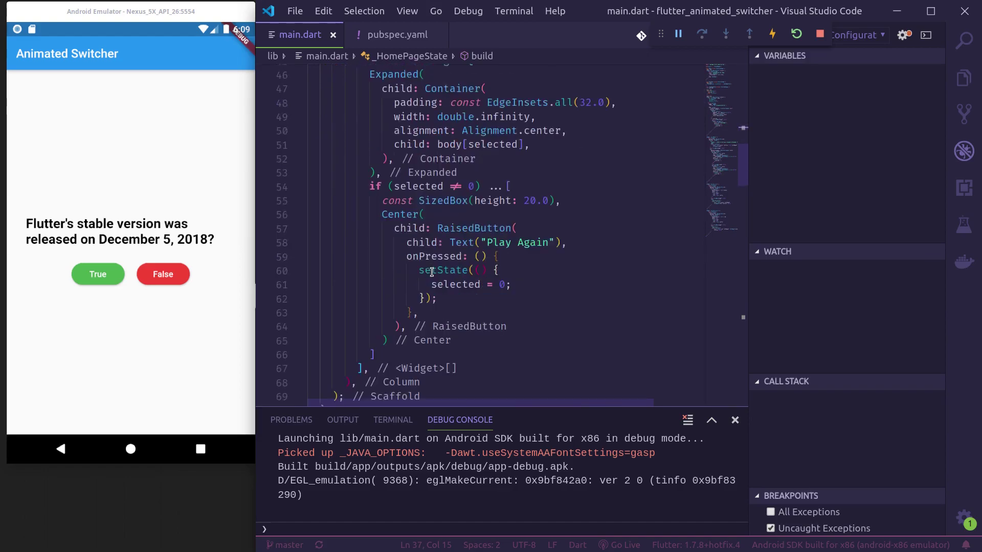
{"action": "double_click", "coordinate": [463, 284]}
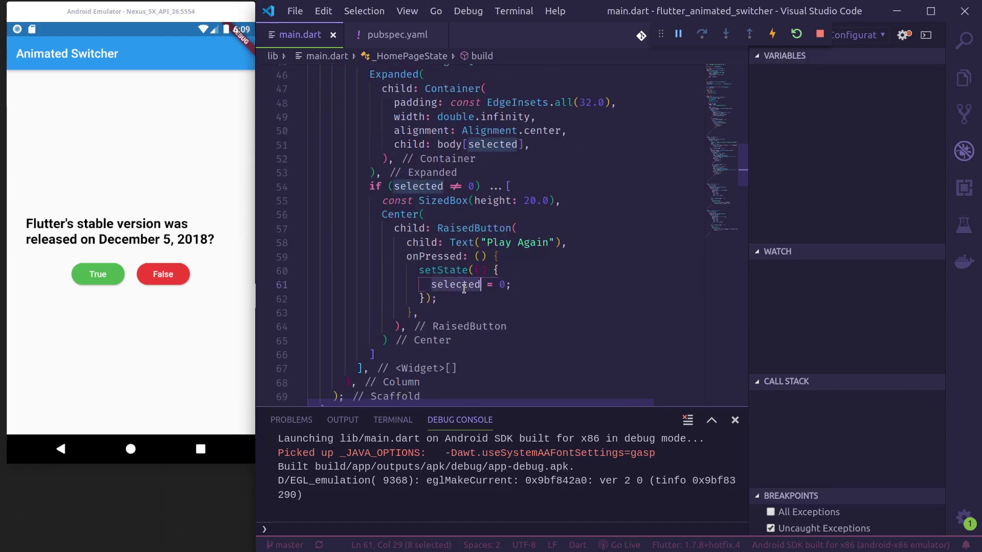
{"action": "double_click", "coordinate": [430, 102]}
{"action": "triple_click", "coordinate": [457, 146]}
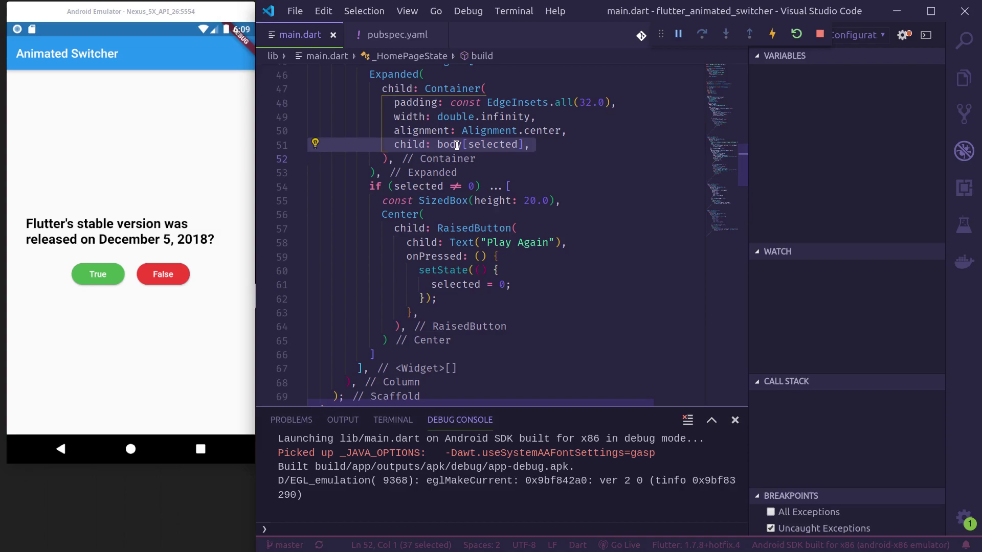
Wrap the body on line 51 in a new widget named AnimatedSwitcher and hot-reload
{"action": "left_click", "coordinate": [451, 145]}
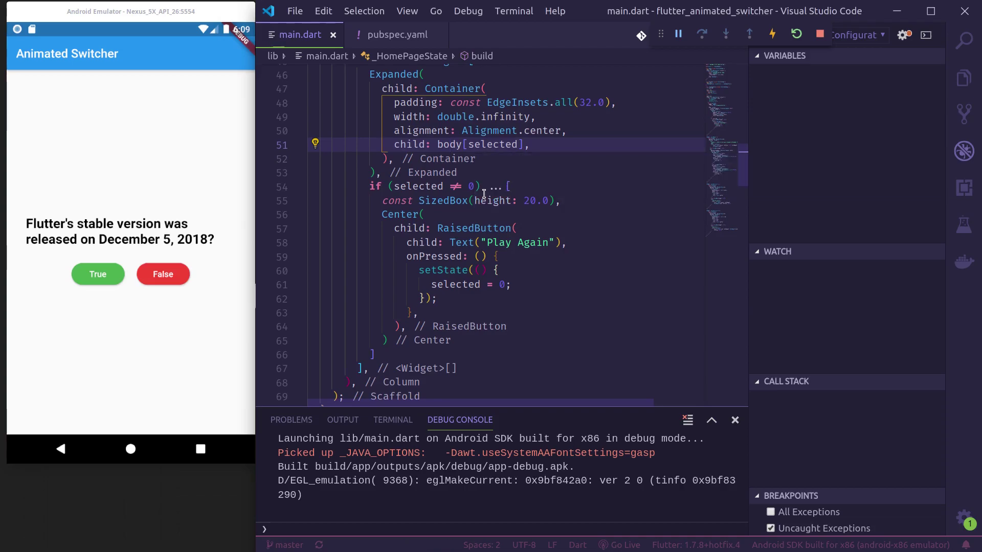
{"action": "key", "text": "ctrl+period"}
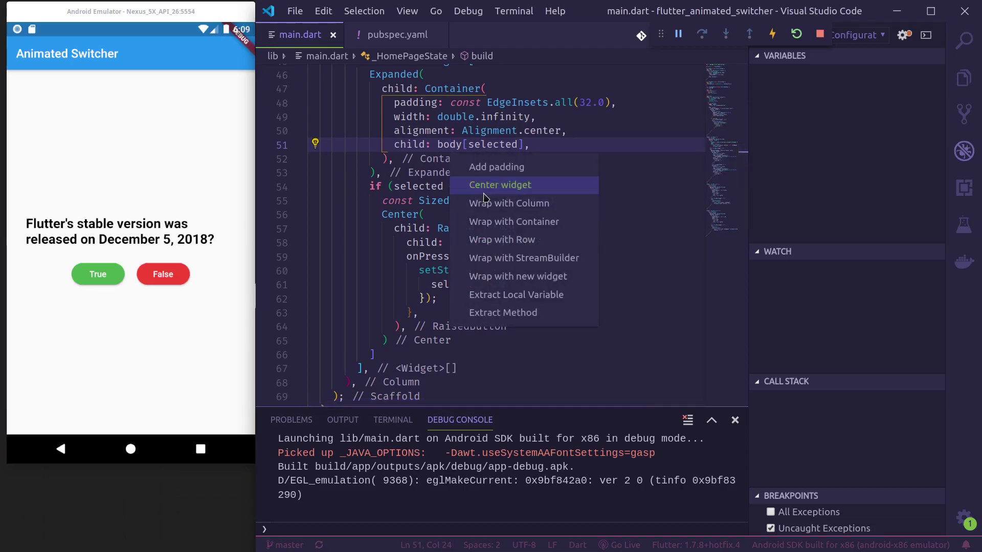
{"action": "left_click", "coordinate": [537, 276]}
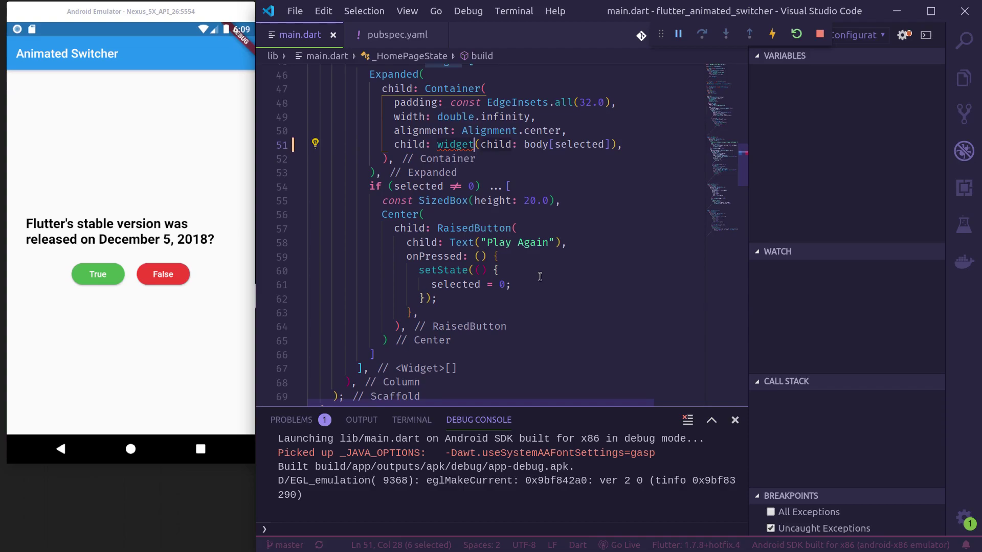
{"action": "type", "text": "AnimatedSwitcher"}
{"action": "key", "text": "ctrl+s"}
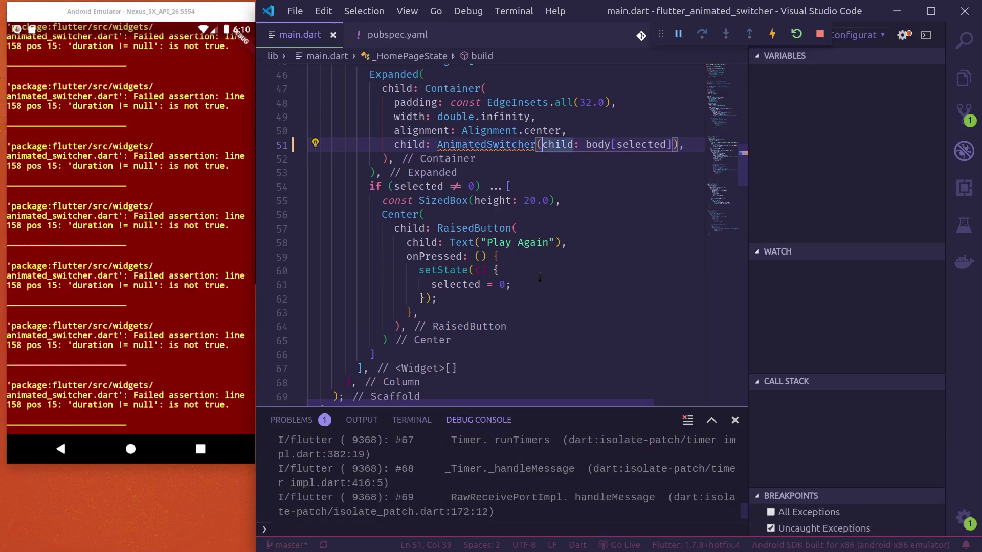
{"action": "key", "text": "Return"}
Add duration: Duration(milliseconds: 500) to the AnimatedSwitcher
{"action": "key", "text": "ctrl+s"}
{"action": "key", "text": "Return"}
{"action": "key", "text": "Up"}
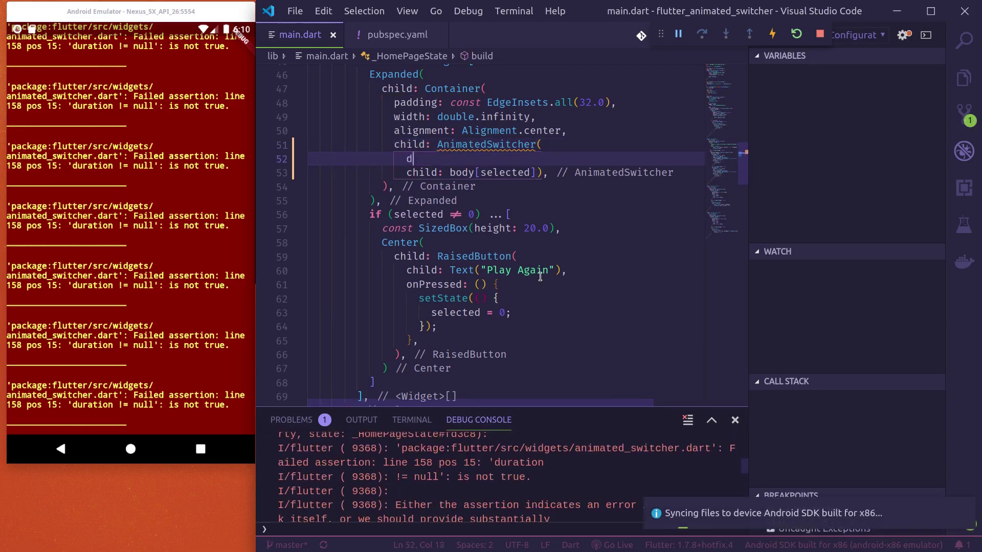
{"action": "type", "text": "dura"}
{"action": "key", "text": "Return"}
{"action": "type", "text": "Du"}
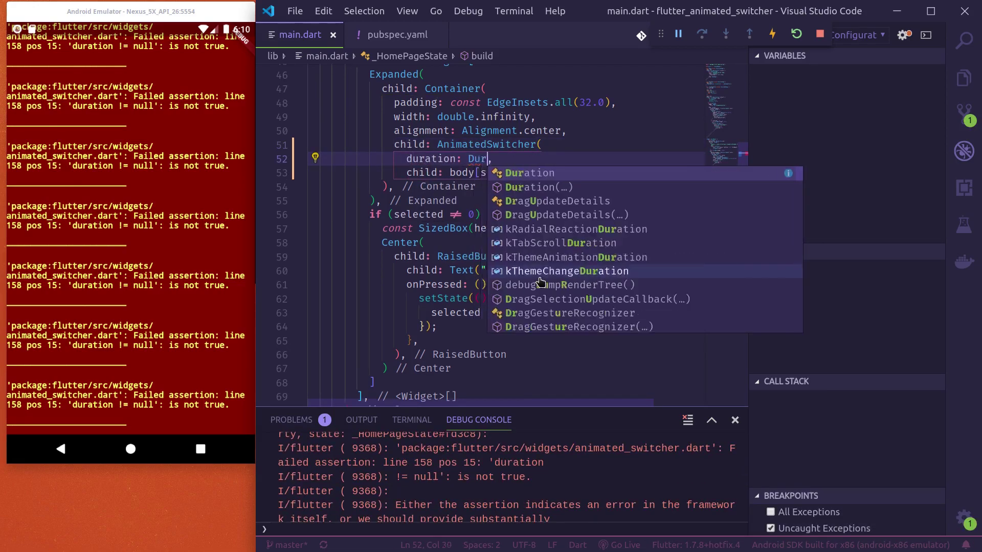
{"action": "type", "text": "ration(mil"}
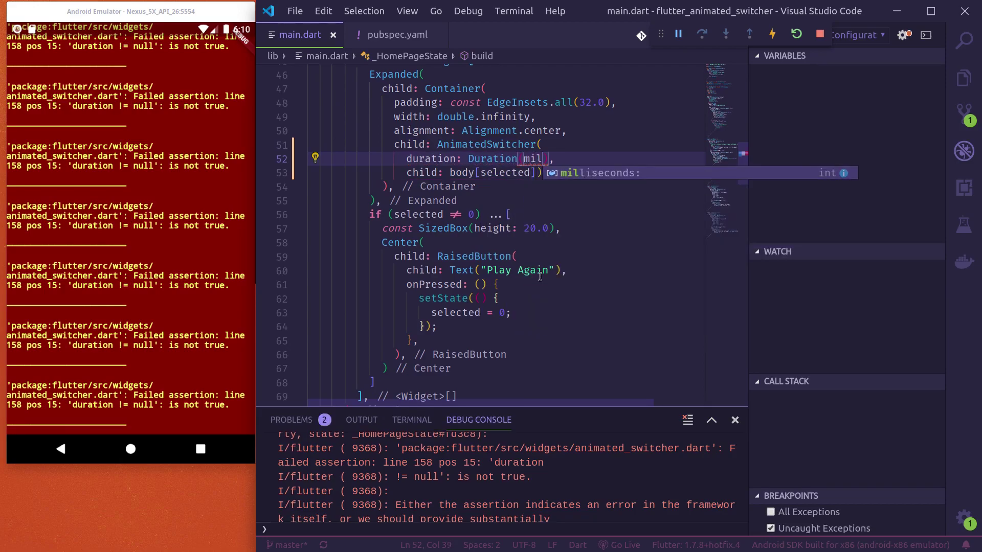
{"action": "key", "text": "Return"}
{"action": "type", "text": "500"}
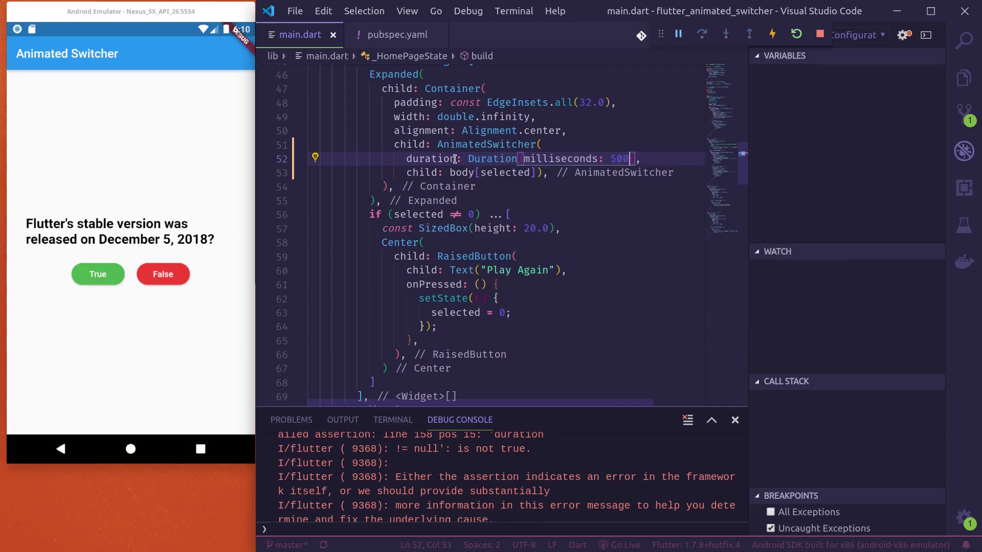
Answer True, False, then True in the emulator, restarting the quiz between answers to watch the transitions
{"action": "left_click", "coordinate": [97, 281]}
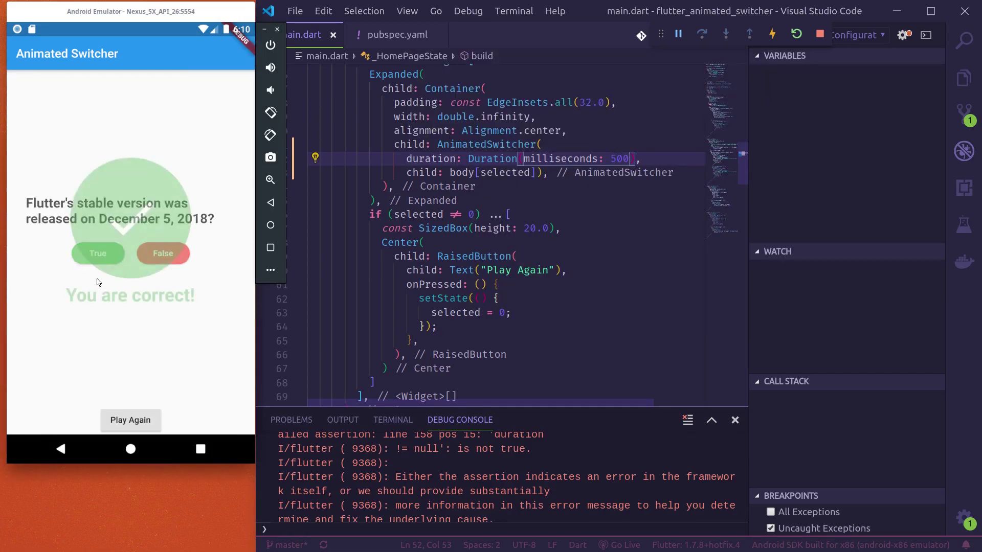
{"action": "left_click", "coordinate": [154, 414]}
{"action": "left_click", "coordinate": [170, 273]}
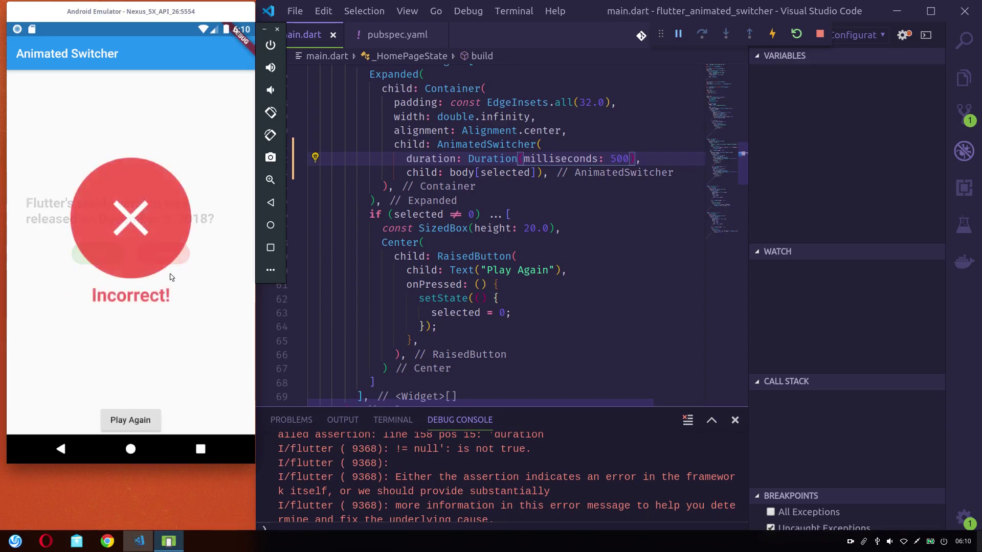
{"action": "left_click", "coordinate": [138, 424]}
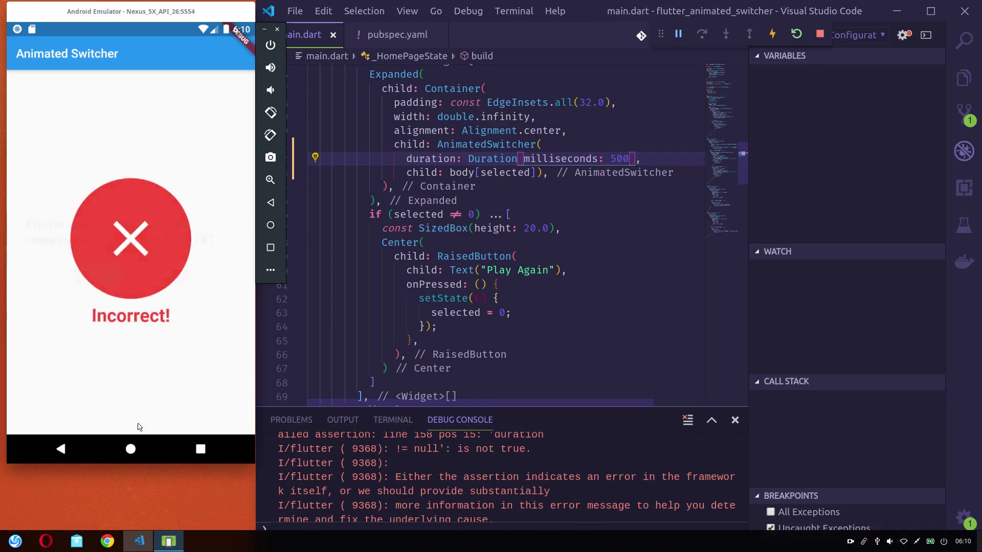
{"action": "left_click", "coordinate": [119, 280]}
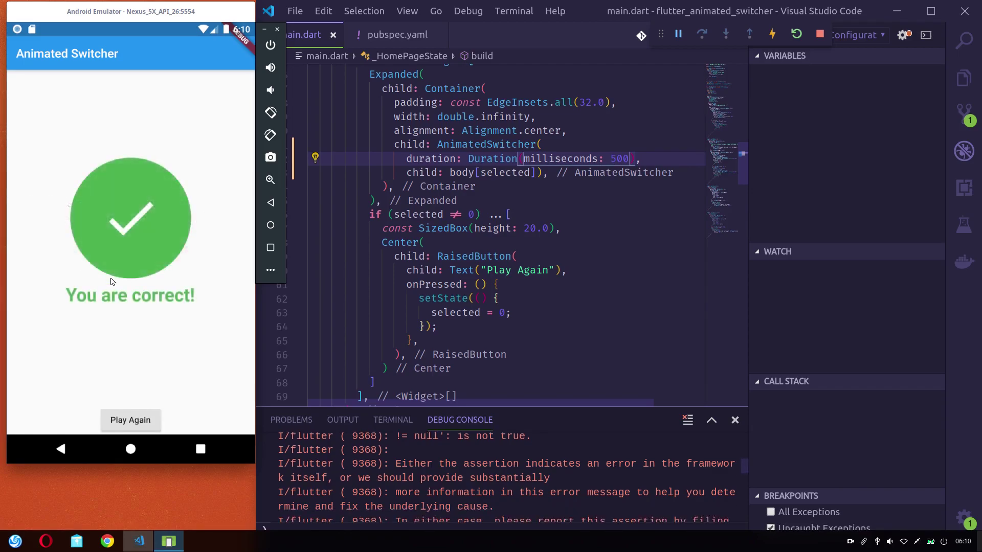
{"action": "left_click", "coordinate": [155, 423]}
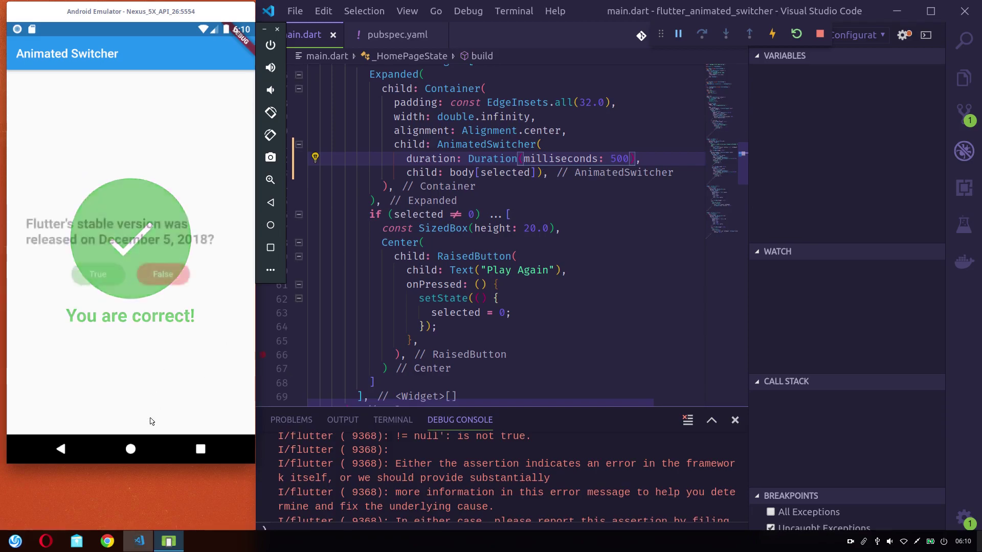
{"action": "left_click", "coordinate": [115, 274]}
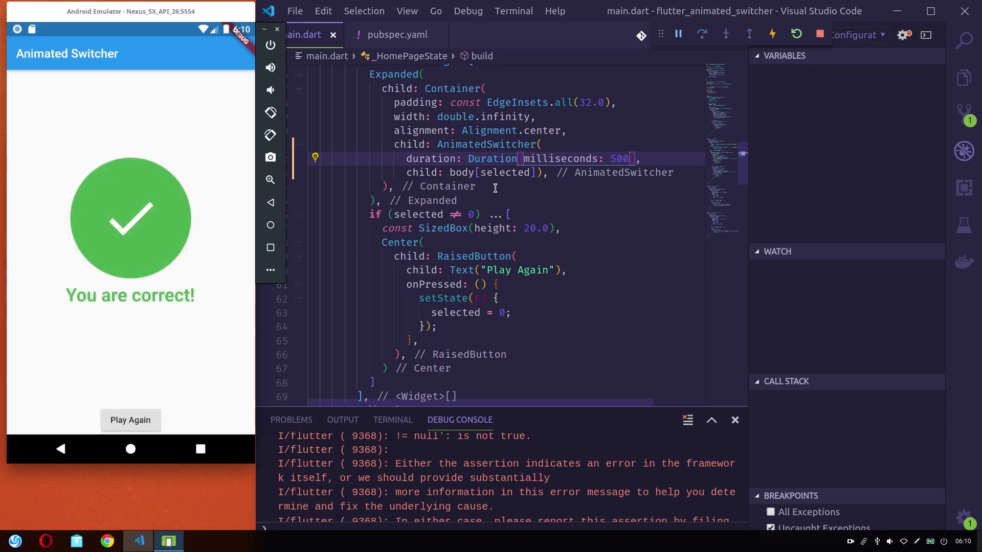
Add a transitionBuilder (widget, animation) function body inside the AnimatedSwitcher
{"action": "left_click", "coordinate": [557, 143]}
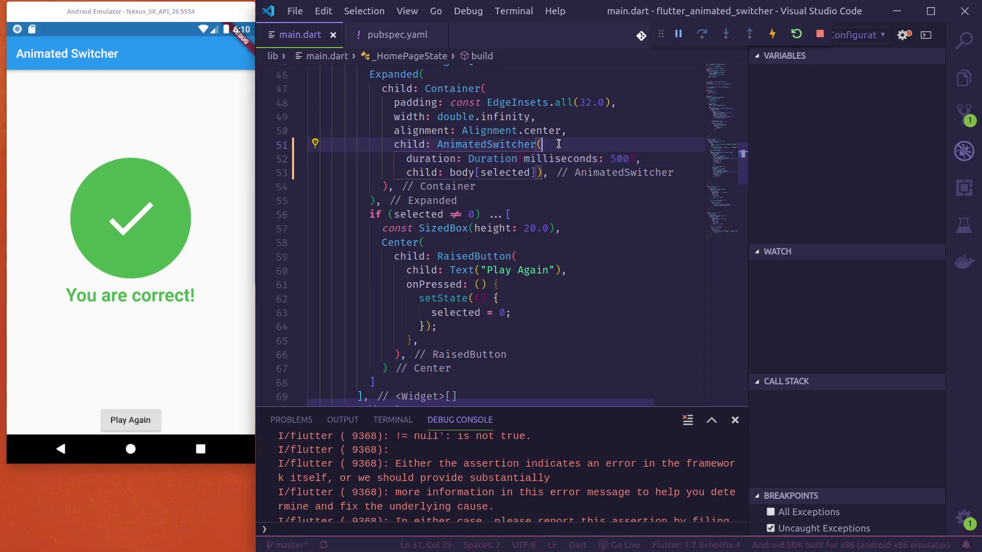
{"action": "key", "text": "Return"}
{"action": "type", "text": "t"}
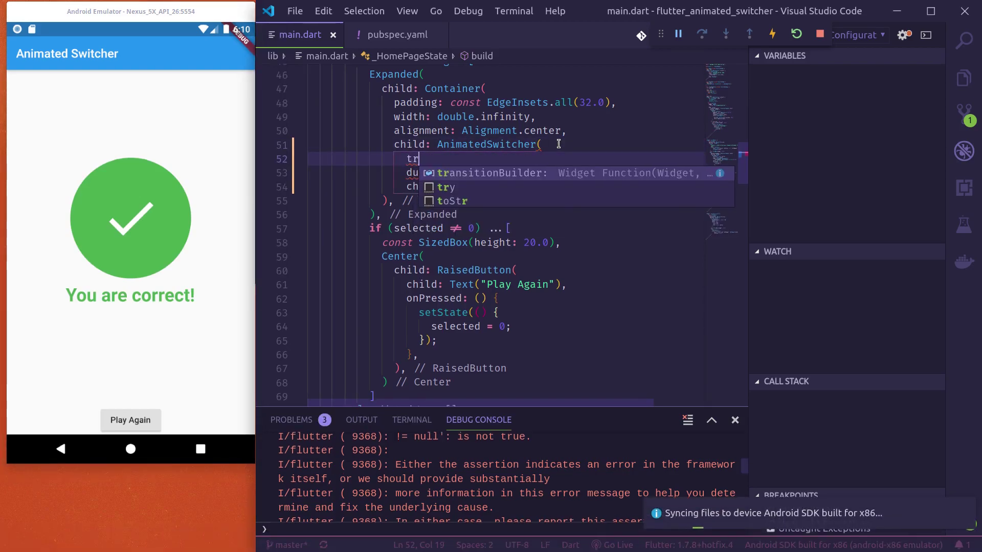
{"action": "type", "text": "r"}
{"action": "key", "text": "Return"}
{"action": "type", "text": "["}
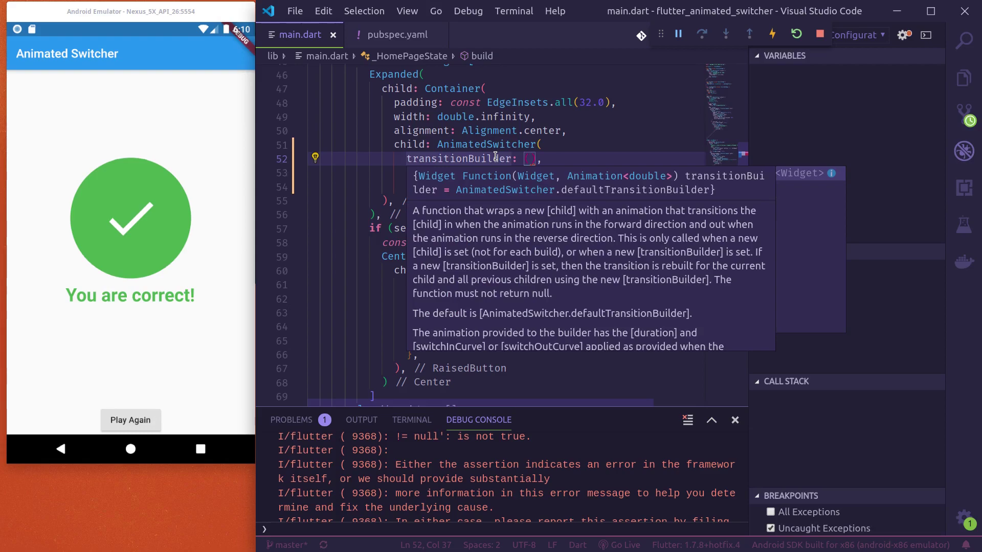
{"action": "type", "text": "widget,"}
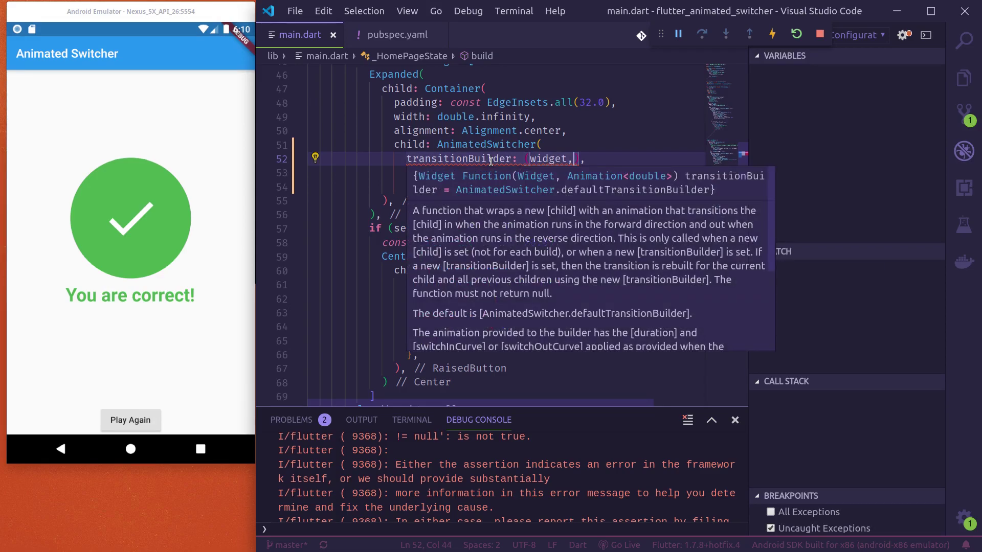
{"action": "type", "text": "animation"}
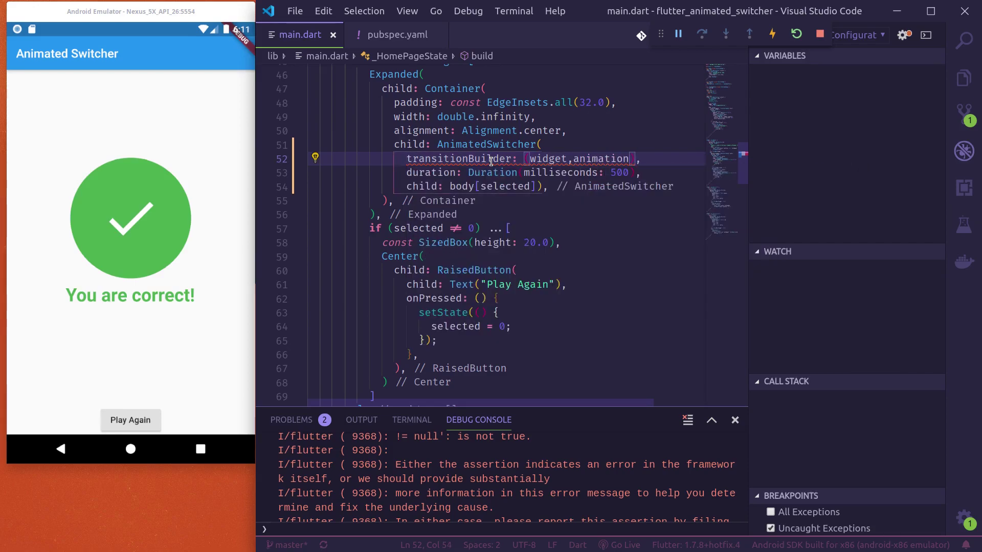
{"action": "type", "text": ") {"}
{"action": "key", "text": "Return"}
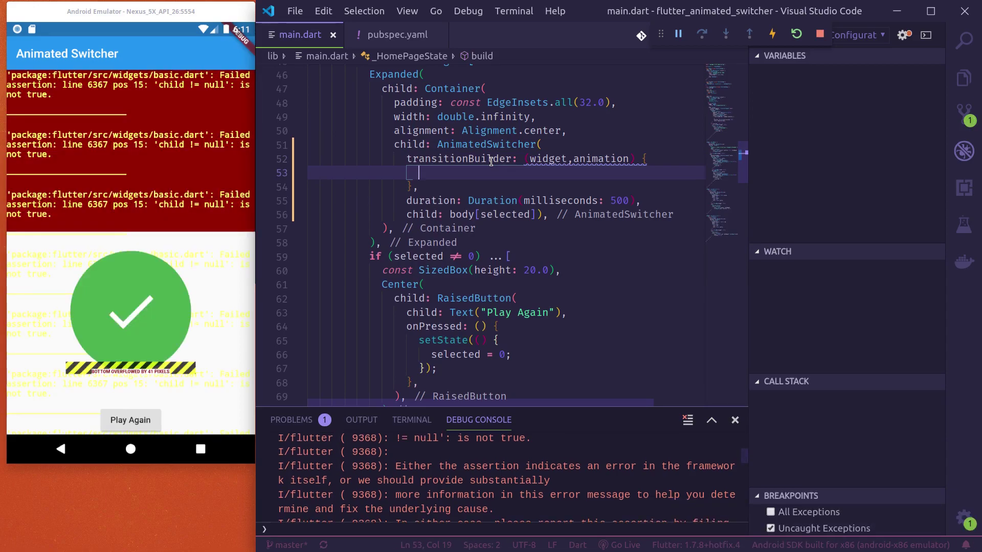
{"action": "type", "text": "return "}
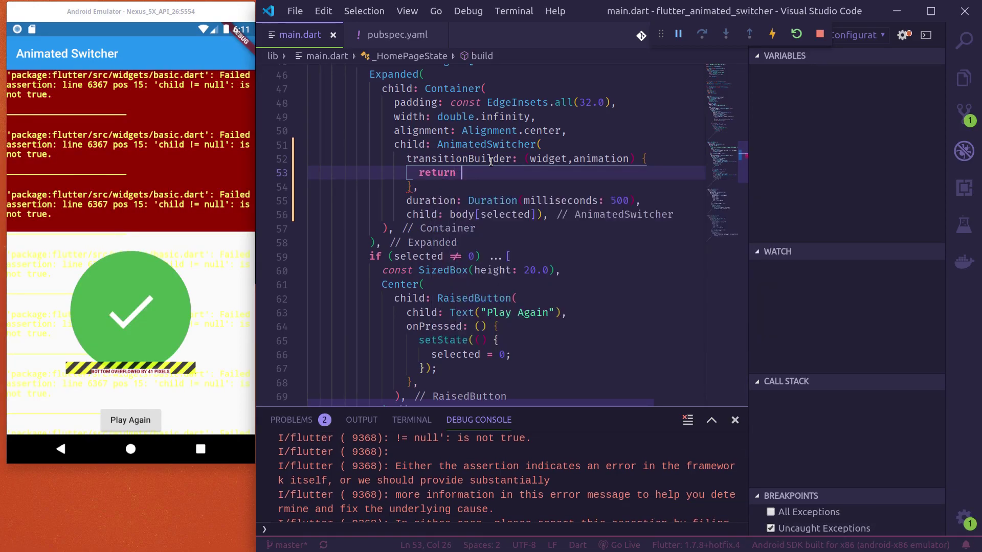
{"action": "type", "text": "Slid"}
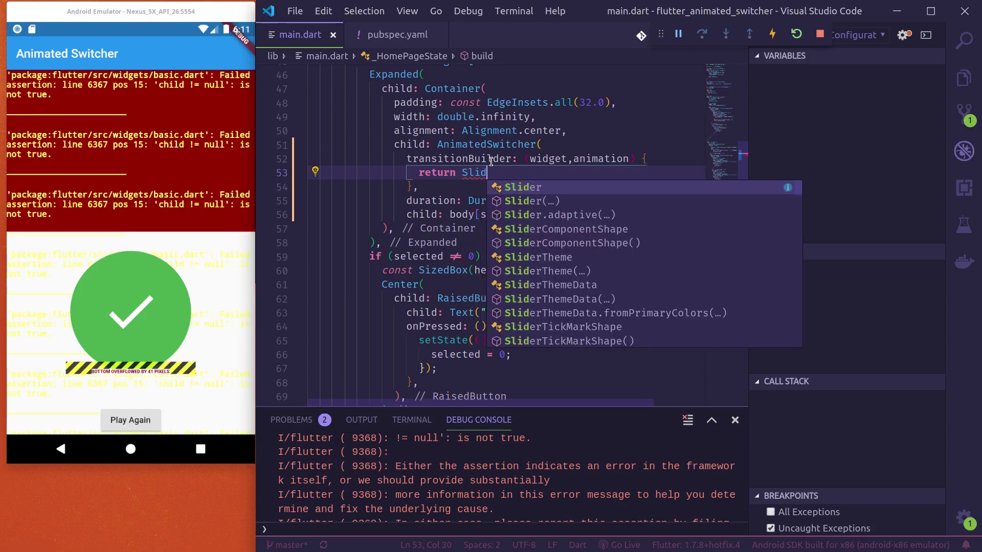
{"action": "type", "text": "eTr"}
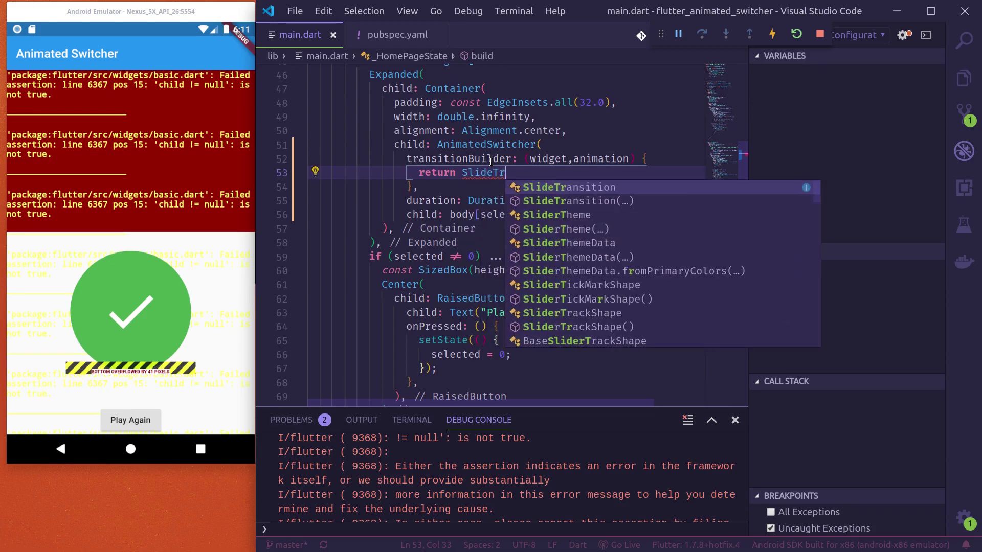
Return a SlideTransition with child: widget and a still-empty position argument
{"action": "key", "text": "Return"}
{"action": "type", "text": "("}
{"action": "key", "text": "Escape"}
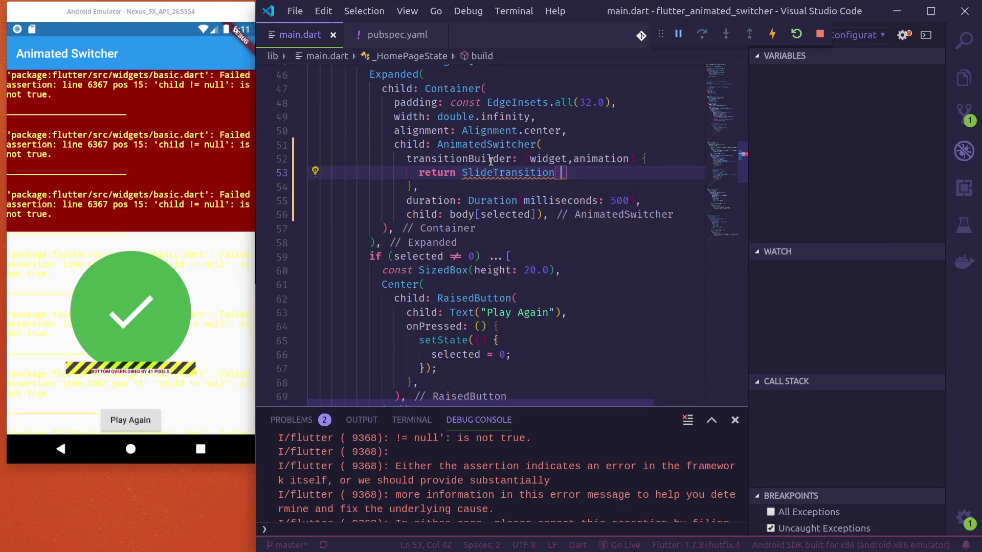
{"action": "key", "text": "Return"}
{"action": "type", "text": "chi"}
{"action": "key", "text": "Return"}
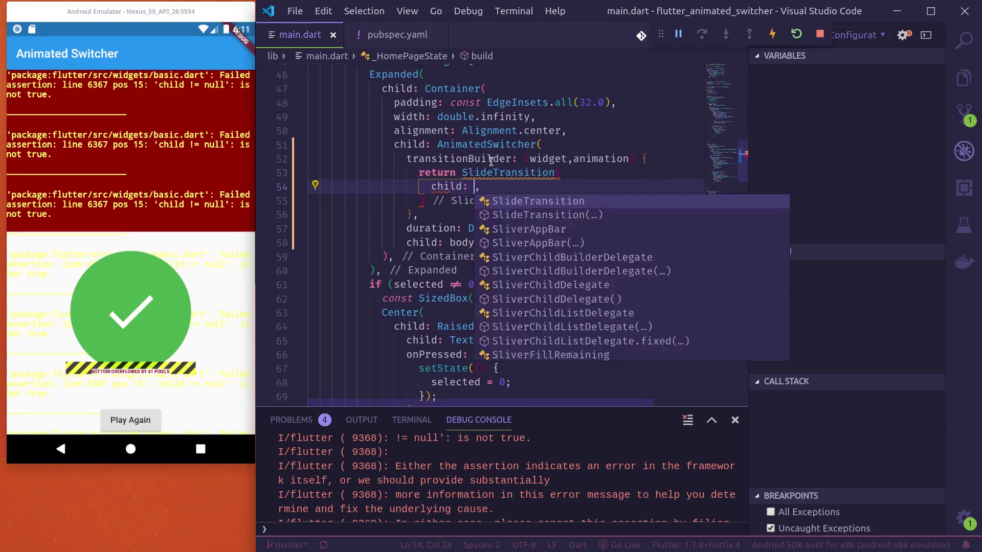
{"action": "type", "text": "widget"}
{"action": "key", "text": "Up"}
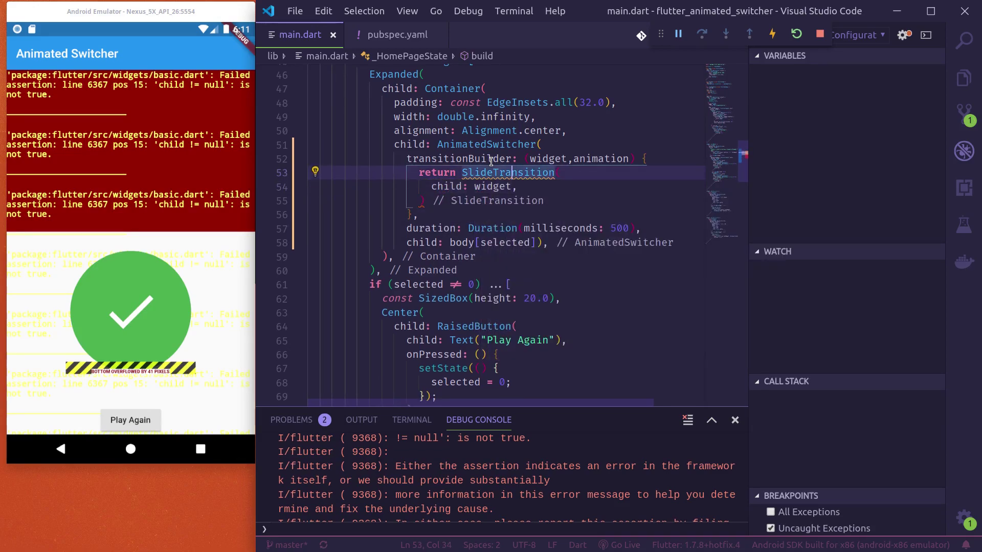
{"action": "key", "text": "Return"}
{"action": "key", "text": "ctrl+space"}
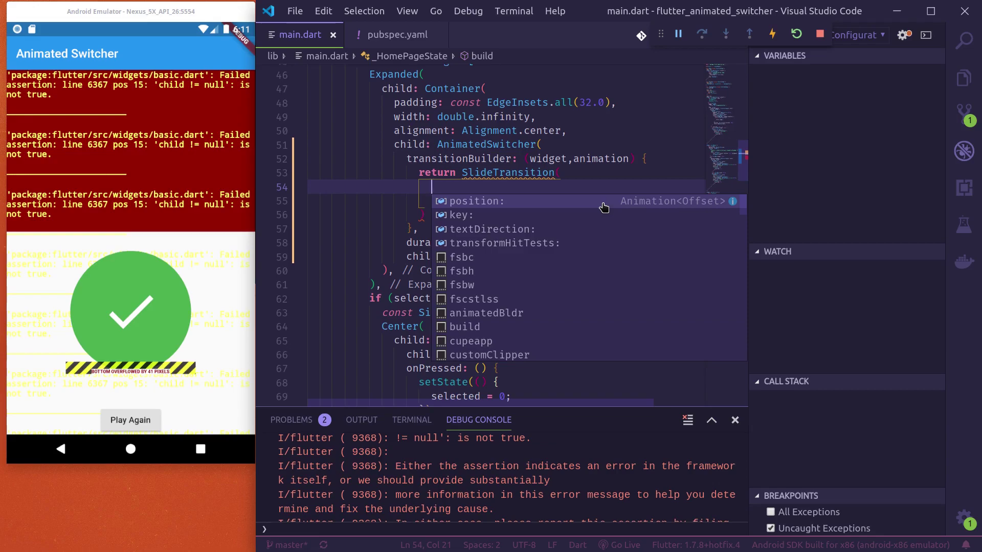
{"action": "key", "text": "Return"}
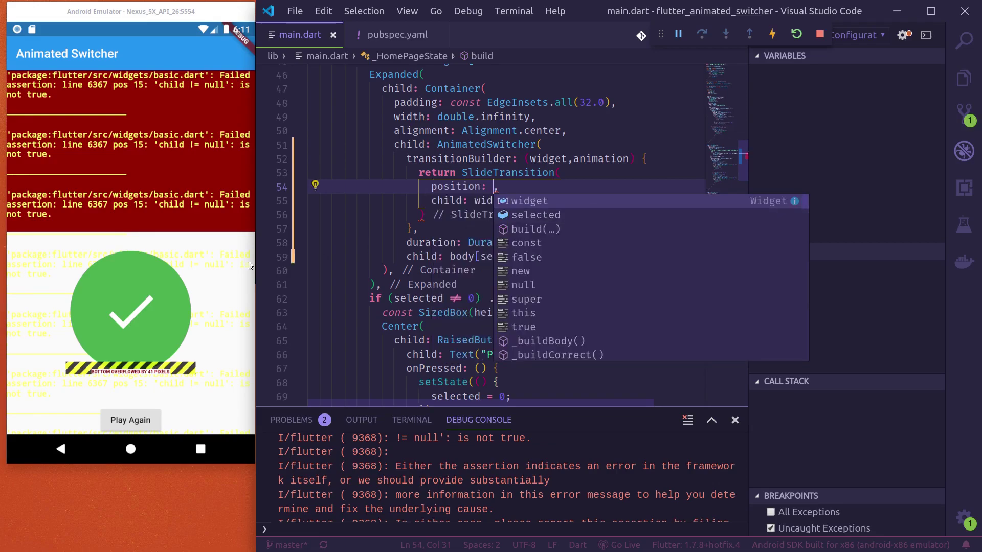
Paste a Tween<Offset> position from Offset(1.0, 0.0) to Offset.zero and review its begin offsets
{"action": "key", "text": "Escape"}
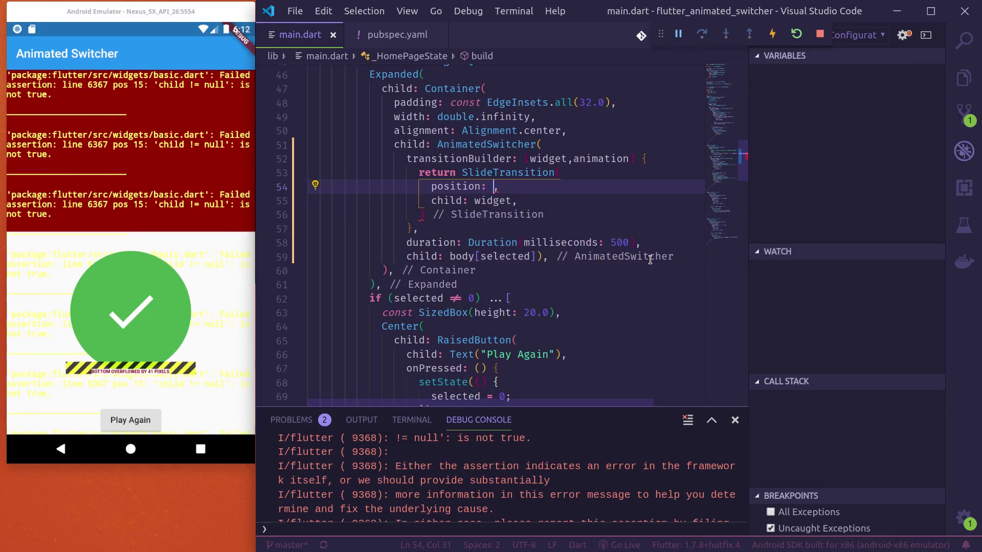
{"action": "type", "text": "Tween<Offset>(                       begin: const Offset(1.0, 0.0),                       end: Offset.zero,                     ).animate(animation)"}
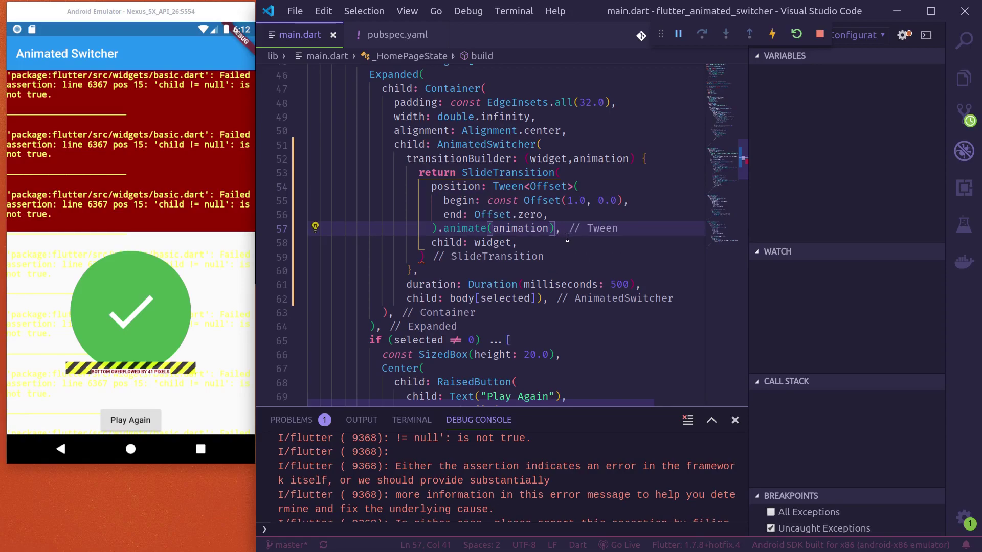
{"action": "key", "text": "Up"}
{"action": "key", "text": "Up"}
{"action": "key", "text": "Up"}
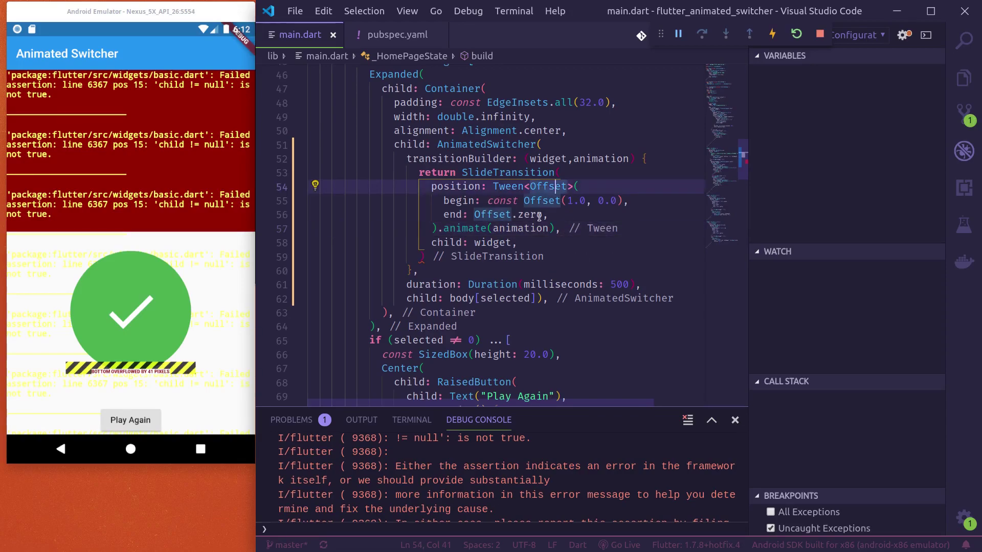
{"action": "left_click", "coordinate": [462, 201]}
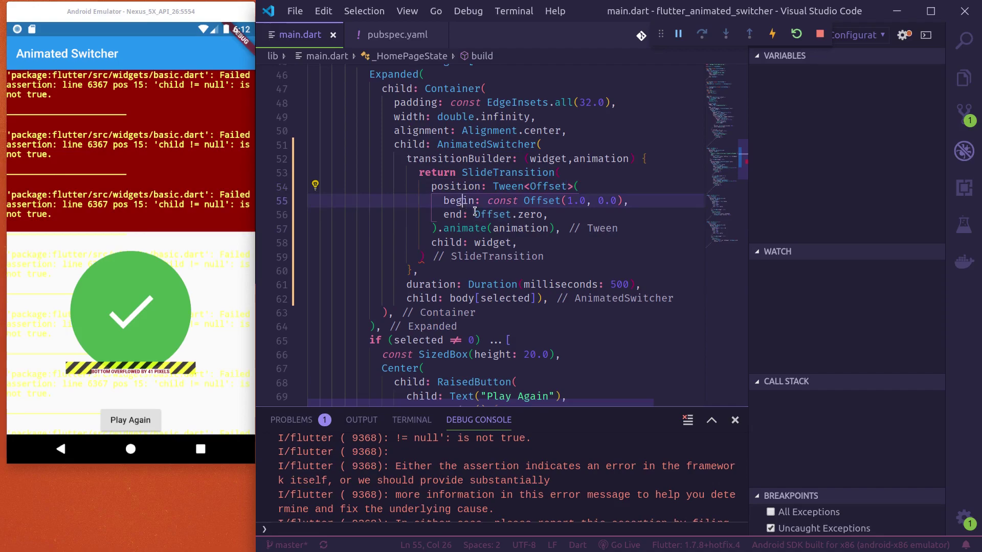
{"action": "left_click", "coordinate": [571, 204]}
{"action": "left_click", "coordinate": [610, 201]}
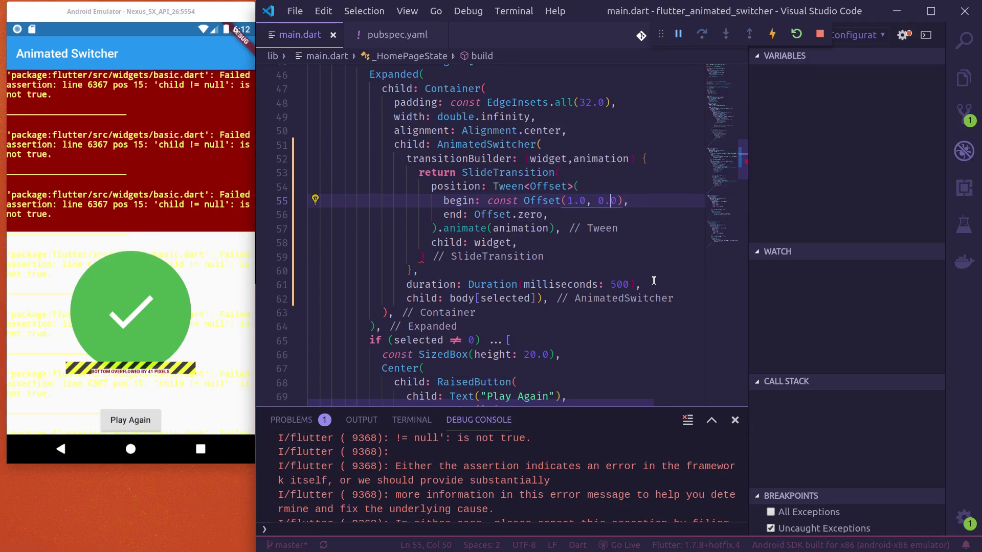
{"action": "left_click", "coordinate": [441, 256]}
{"action": "type", "text": ";"}
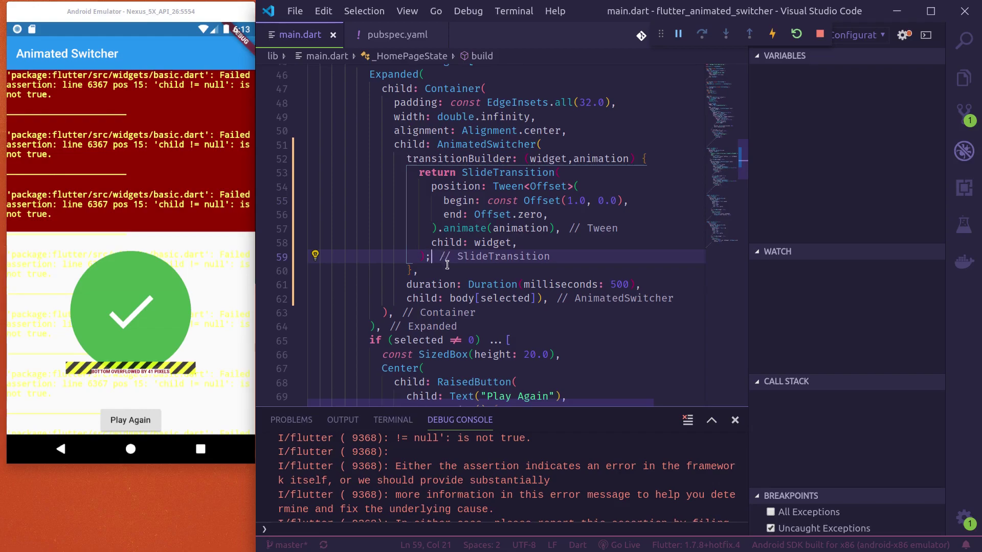
{"action": "left_click", "coordinate": [797, 36]}
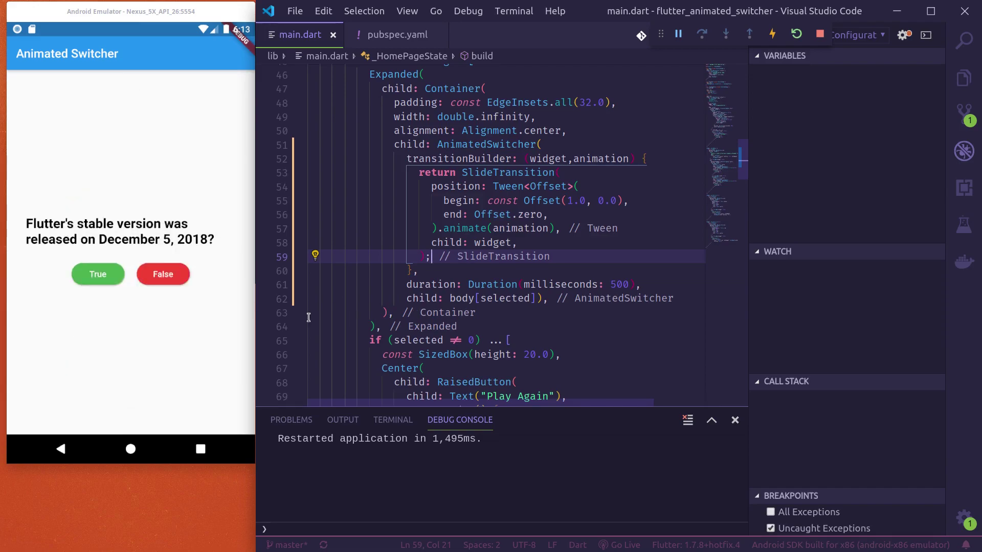
{"action": "left_click", "coordinate": [104, 279]}
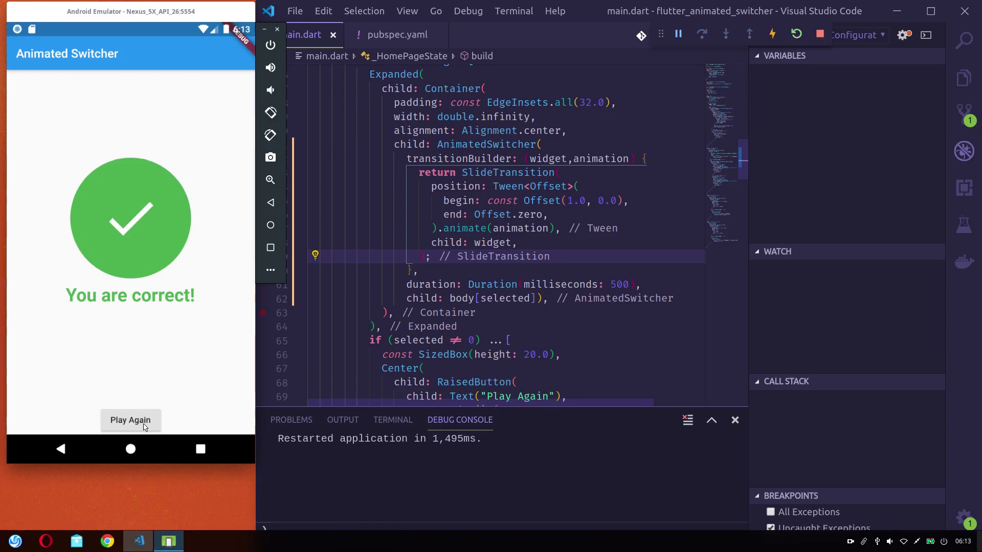
{"action": "left_click", "coordinate": [130, 420]}
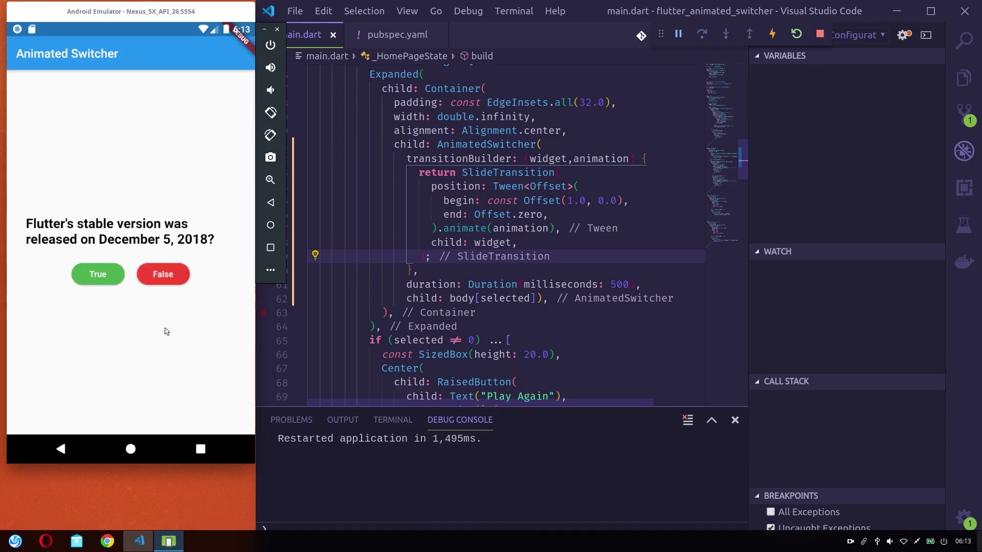
{"action": "left_click", "coordinate": [165, 275]}
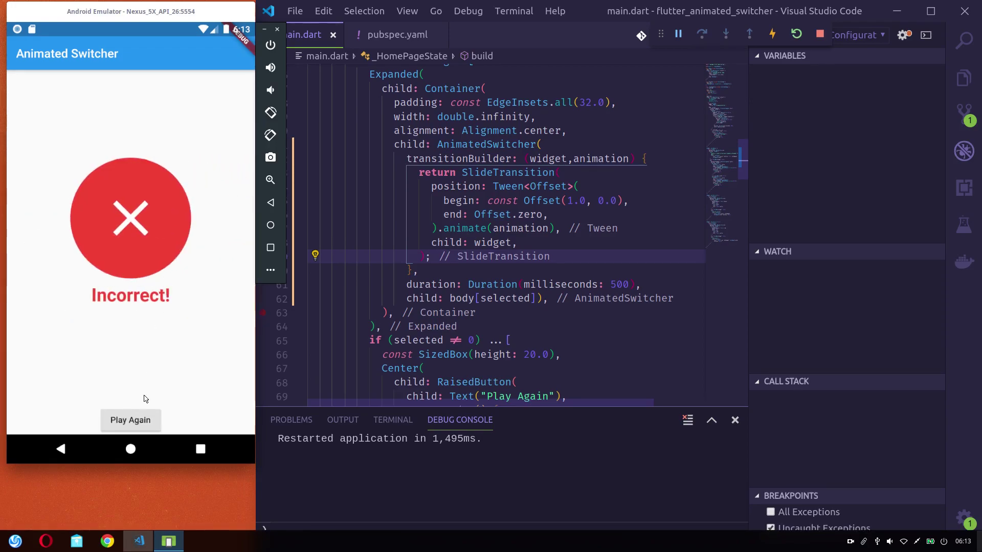
{"action": "left_click", "coordinate": [142, 420]}
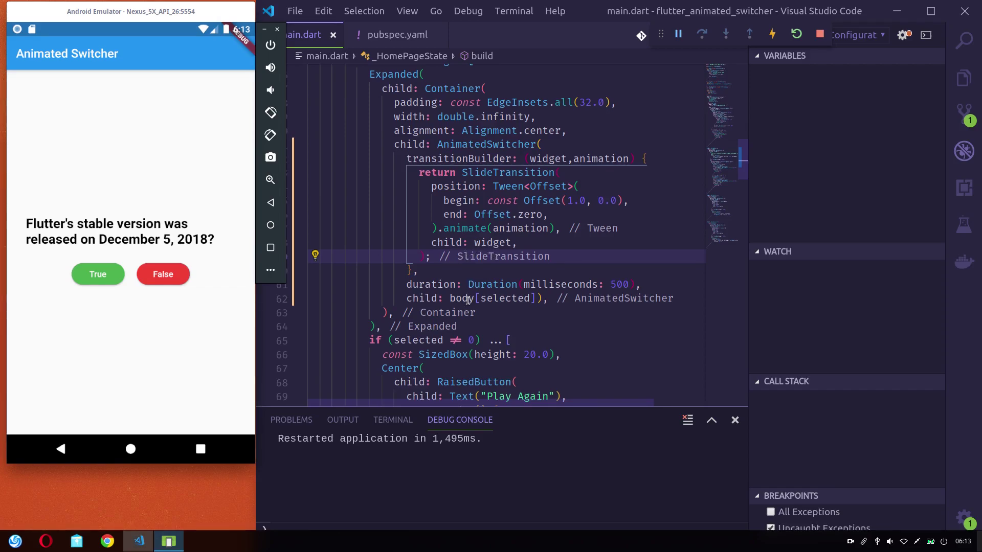
{"action": "left_click", "coordinate": [434, 299]}
{"action": "double_click", "coordinate": [461, 297]}
{"action": "scroll", "coordinate": [462, 296], "scroll_direction": "down", "scroll_amount": 2}
{"action": "scroll", "coordinate": [461, 296], "scroll_direction": "down", "scroll_amount": 4}
{"action": "scroll", "coordinate": [462, 296], "scroll_direction": "down", "scroll_amount": 4}
{"action": "scroll", "coordinate": [462, 296], "scroll_direction": "down", "scroll_amount": 1}
{"action": "double_click", "coordinate": [396, 187]}
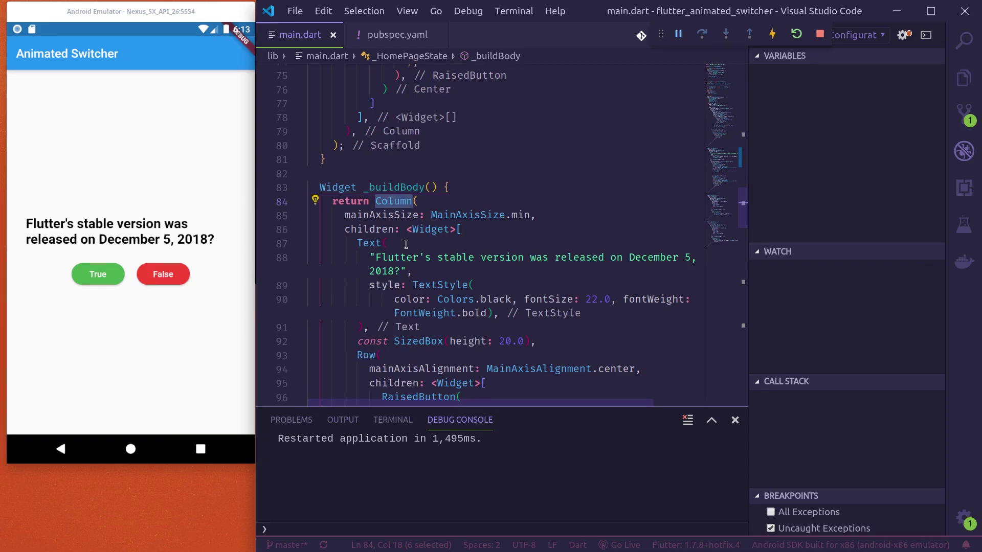
{"action": "scroll", "coordinate": [408, 282], "scroll_direction": "down", "scroll_amount": 4}
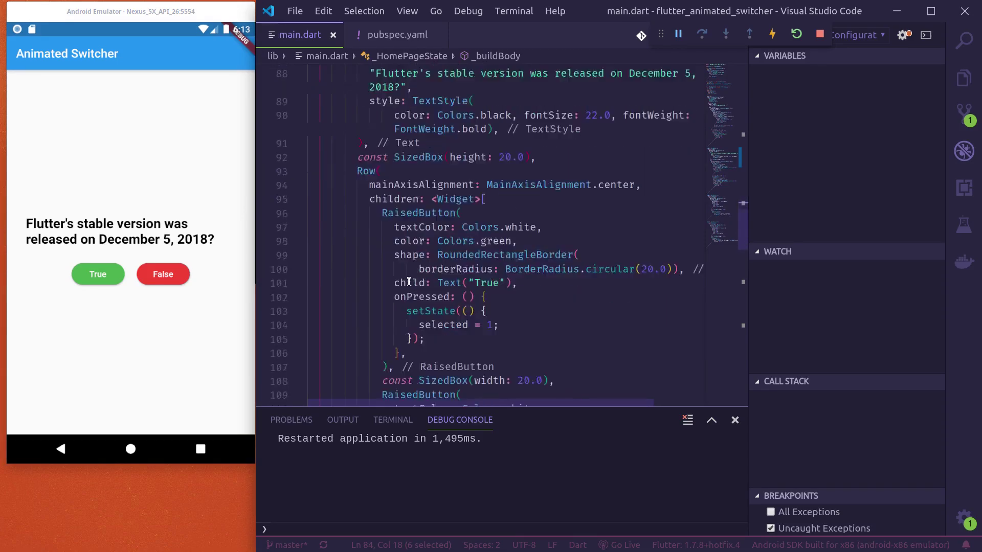
{"action": "scroll", "coordinate": [409, 281], "scroll_direction": "down", "scroll_amount": 5}
{"action": "scroll", "coordinate": [408, 282], "scroll_direction": "down", "scroll_amount": 5}
{"action": "left_click", "coordinate": [419, 204]}
{"action": "scroll", "coordinate": [449, 292], "scroll_direction": "down", "scroll_amount": 3}
{"action": "scroll", "coordinate": [450, 292], "scroll_direction": "down", "scroll_amount": 2}
{"action": "left_click", "coordinate": [432, 318]}
{"action": "scroll", "coordinate": [430, 295], "scroll_direction": "down", "scroll_amount": 1}
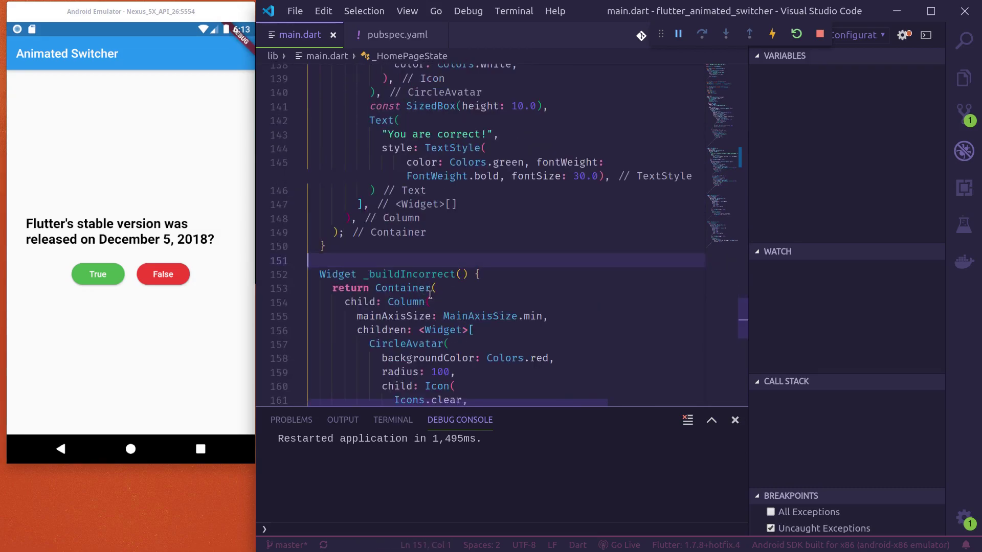
{"action": "left_click", "coordinate": [408, 287]}
{"action": "scroll", "coordinate": [406, 230], "scroll_direction": "up", "scroll_amount": 3}
{"action": "left_click", "coordinate": [403, 73]}
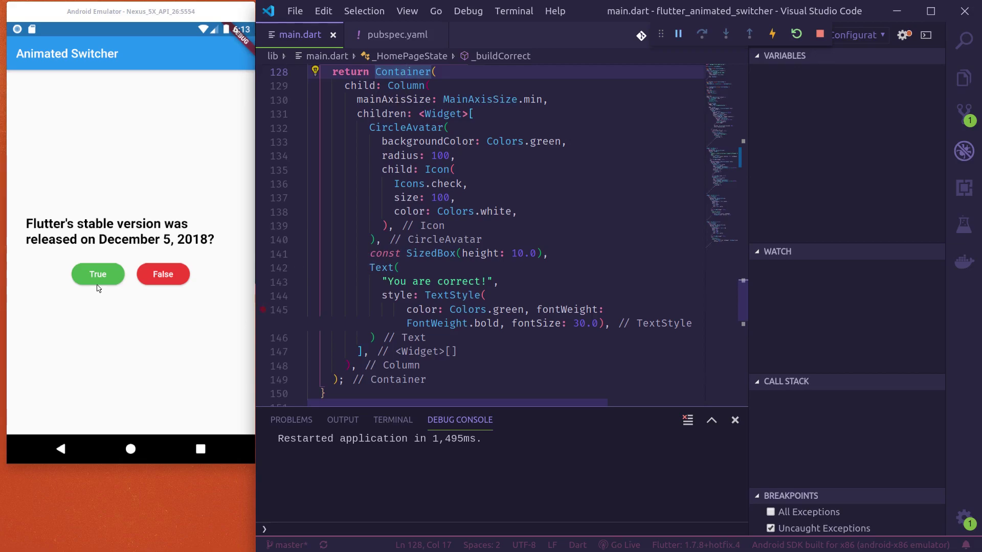
{"action": "scroll", "coordinate": [424, 248], "scroll_direction": "up", "scroll_amount": 3}
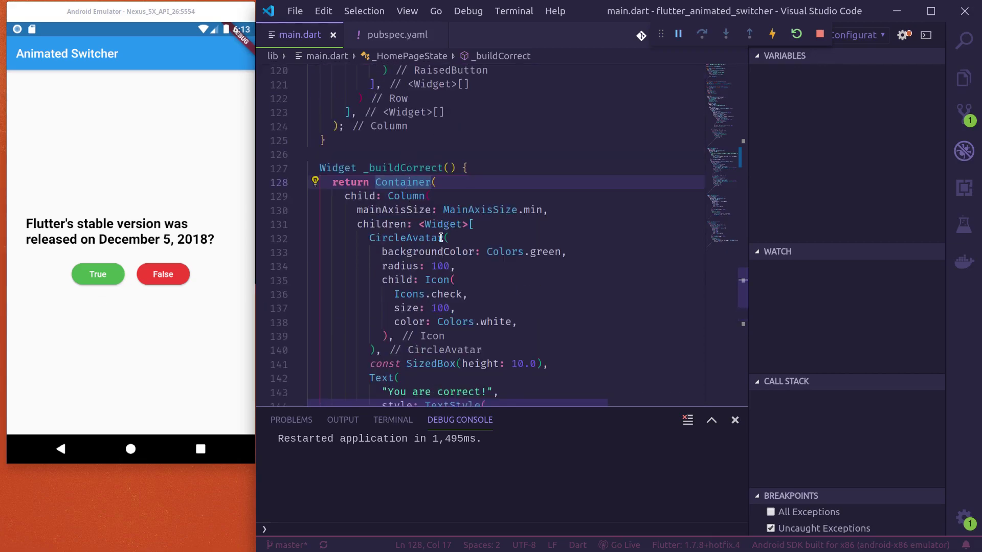
{"action": "scroll", "coordinate": [443, 232], "scroll_direction": "up", "scroll_amount": 3}
{"action": "scroll", "coordinate": [445, 233], "scroll_direction": "up", "scroll_amount": 3}
{"action": "scroll", "coordinate": [447, 234], "scroll_direction": "up", "scroll_amount": 5}
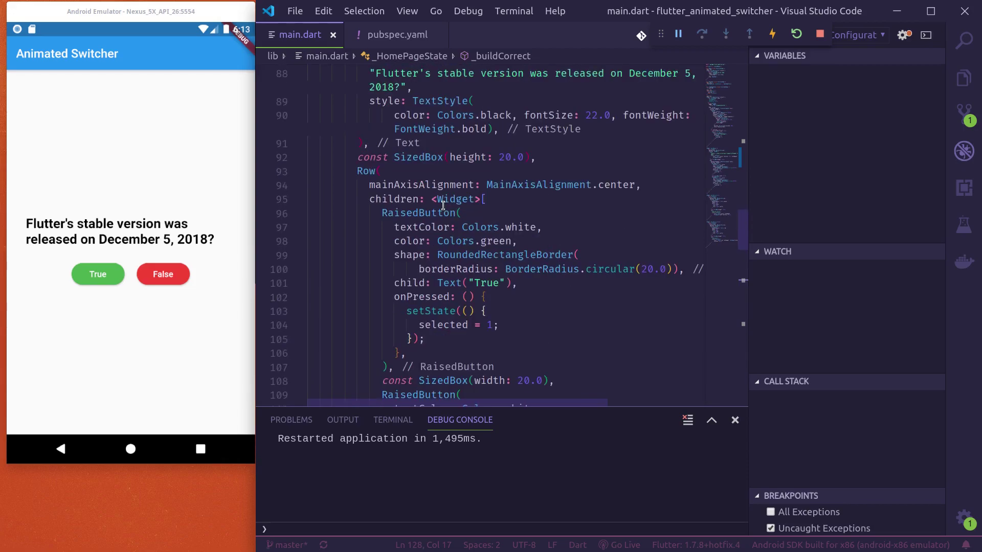
{"action": "scroll", "coordinate": [412, 204], "scroll_direction": "up", "scroll_amount": 3}
{"action": "mouse_move", "coordinate": [393, 164]}
{"action": "scroll", "coordinate": [429, 231], "scroll_direction": "down", "scroll_amount": 2}
{"action": "scroll", "coordinate": [358, 279], "scroll_direction": "down", "scroll_amount": 1}
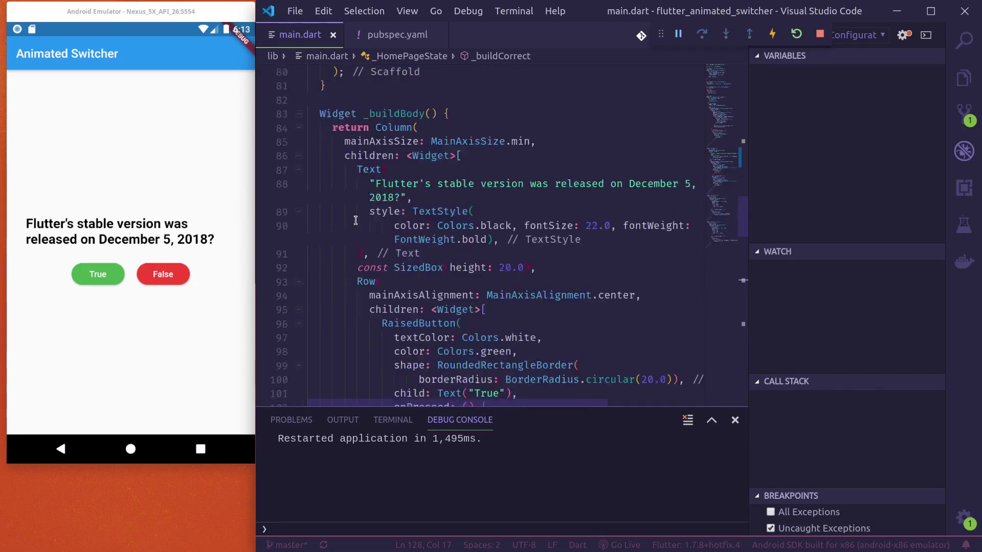
{"action": "scroll", "coordinate": [362, 219], "scroll_direction": "down", "scroll_amount": 8}
{"action": "scroll", "coordinate": [361, 219], "scroll_direction": "down", "scroll_amount": 4}
{"action": "scroll", "coordinate": [361, 219], "scroll_direction": "down", "scroll_amount": 4}
Replace the Container in _buildCorrect with its Column child and save to hot-reload
{"action": "left_click", "coordinate": [413, 108]}
{"action": "key", "text": "ctrl+period"}
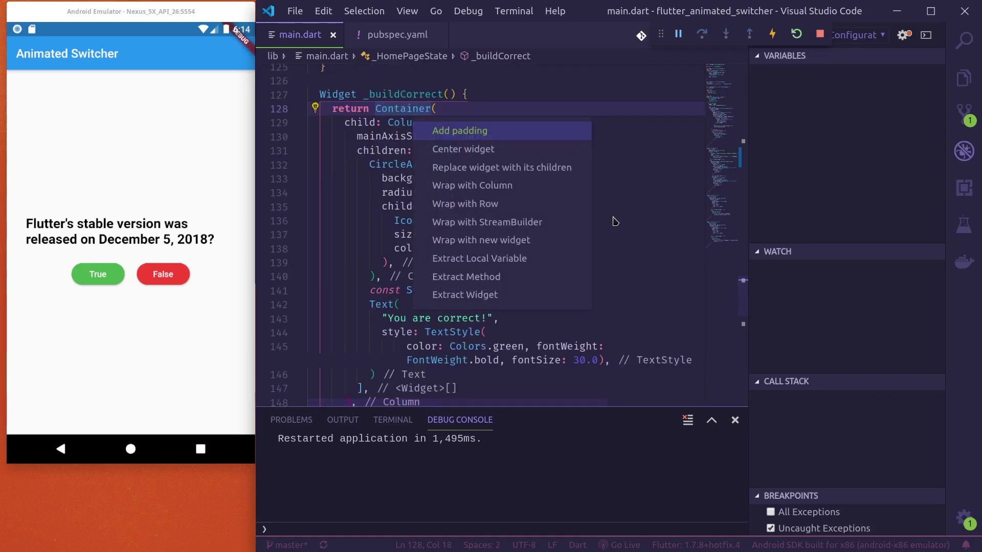
{"action": "left_click", "coordinate": [515, 167]}
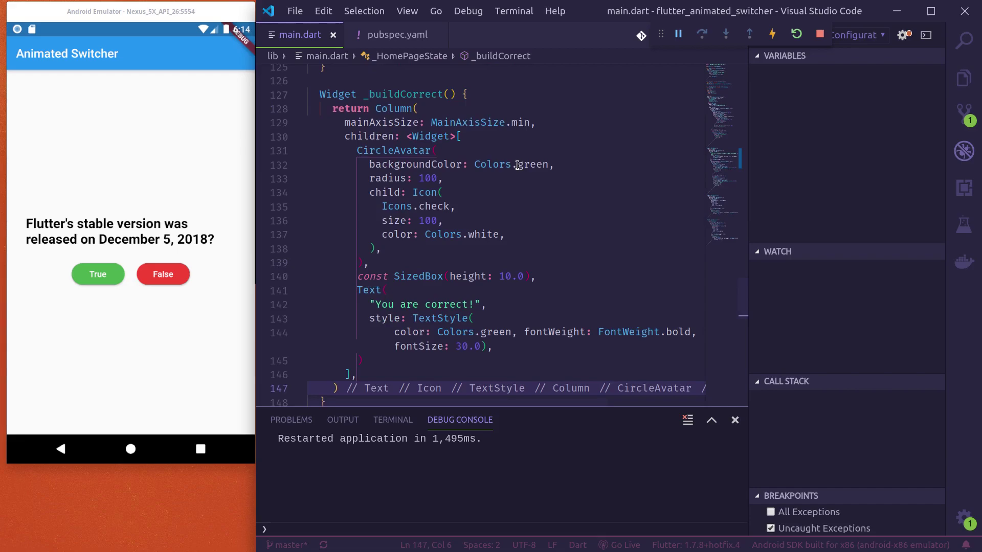
{"action": "key", "text": "ctrl+s"}
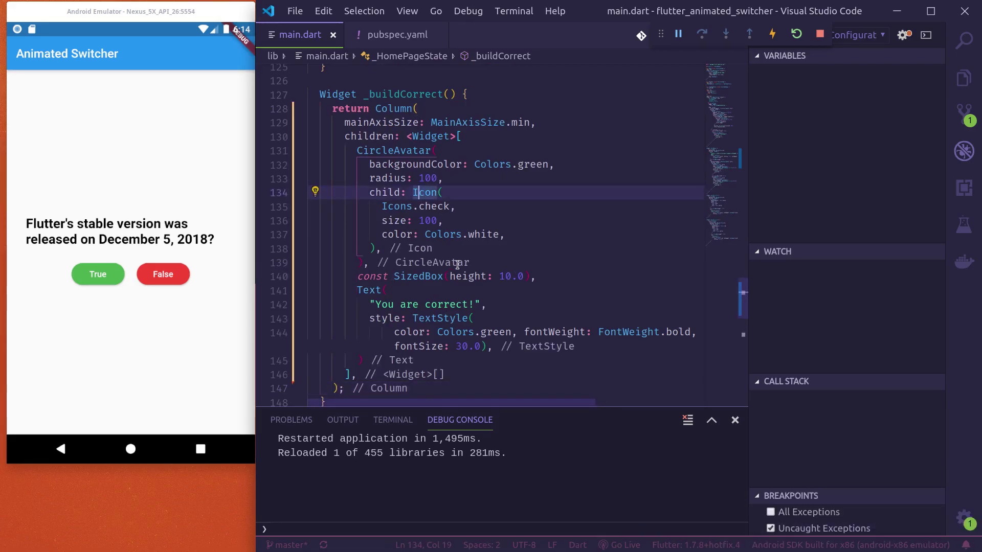
{"action": "scroll", "coordinate": [469, 232], "scroll_direction": "up", "scroll_amount": 3}
{"action": "scroll", "coordinate": [468, 233], "scroll_direction": "up", "scroll_amount": 7}
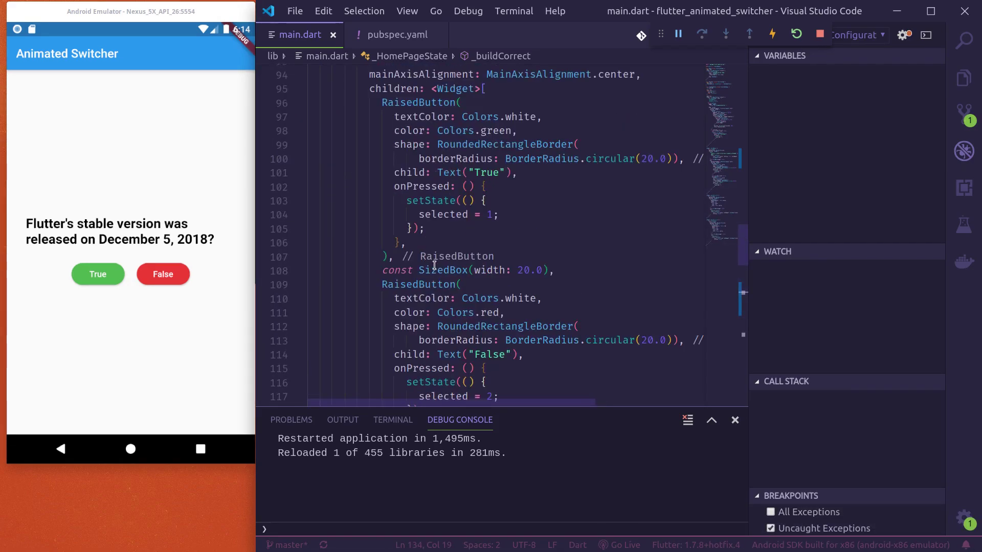
{"action": "scroll", "coordinate": [434, 266], "scroll_direction": "down", "scroll_amount": 5}
{"action": "scroll", "coordinate": [434, 266], "scroll_direction": "down", "scroll_amount": 2}
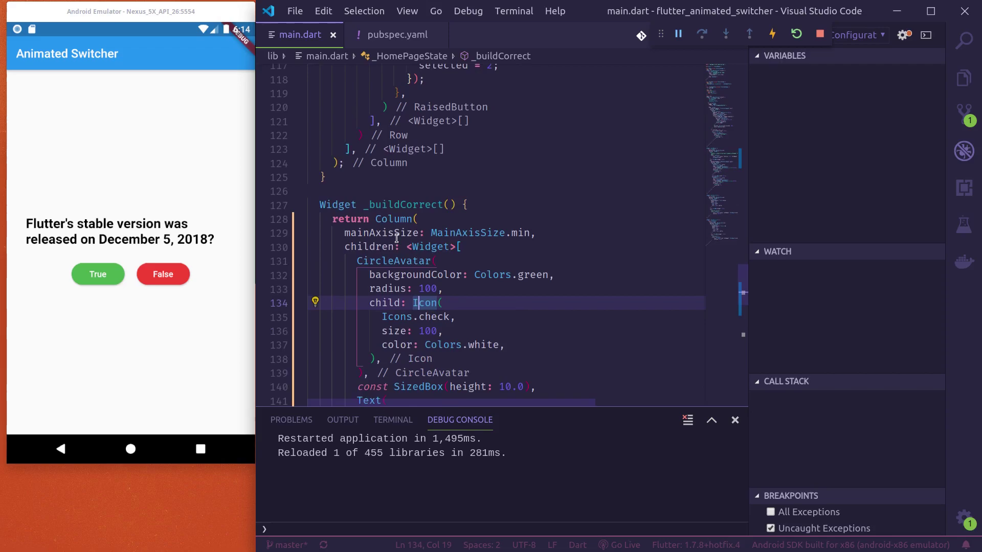
Answer True in the emulator, then review the Column code and the switcher's Duration
{"action": "left_click", "coordinate": [102, 274]}
{"action": "scroll", "coordinate": [470, 259], "scroll_direction": "up", "scroll_amount": 3}
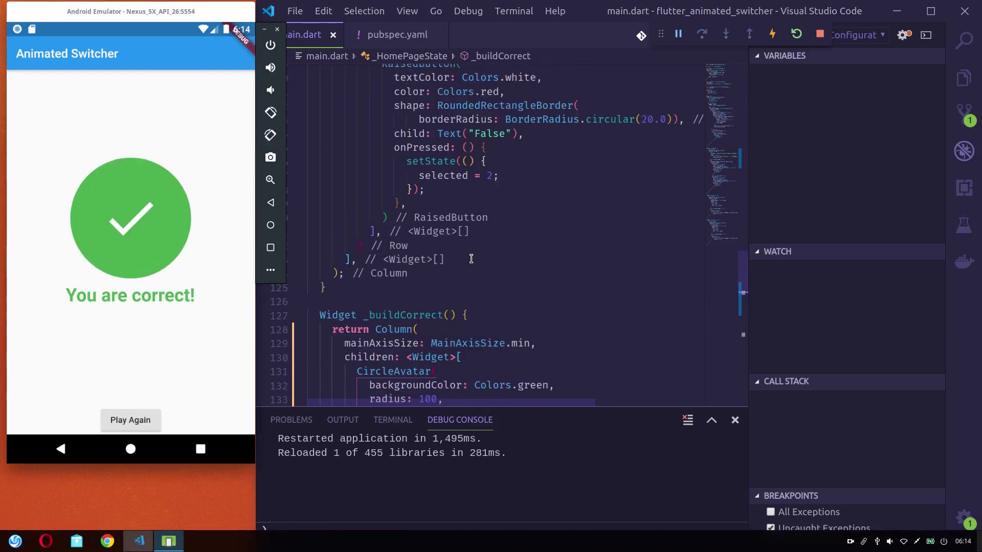
{"action": "scroll", "coordinate": [469, 258], "scroll_direction": "up", "scroll_amount": 7}
{"action": "scroll", "coordinate": [470, 259], "scroll_direction": "up", "scroll_amount": 3}
{"action": "left_click", "coordinate": [392, 128]}
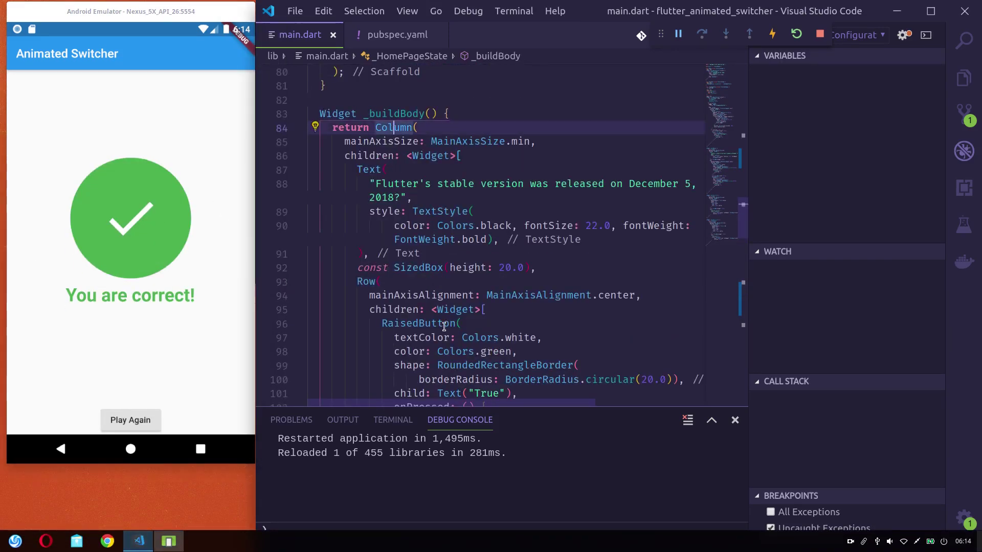
{"action": "scroll", "coordinate": [443, 327], "scroll_direction": "down", "scroll_amount": 8}
{"action": "scroll", "coordinate": [427, 289], "scroll_direction": "down", "scroll_amount": 4}
{"action": "double_click", "coordinate": [398, 219]}
{"action": "left_click", "coordinate": [419, 246]}
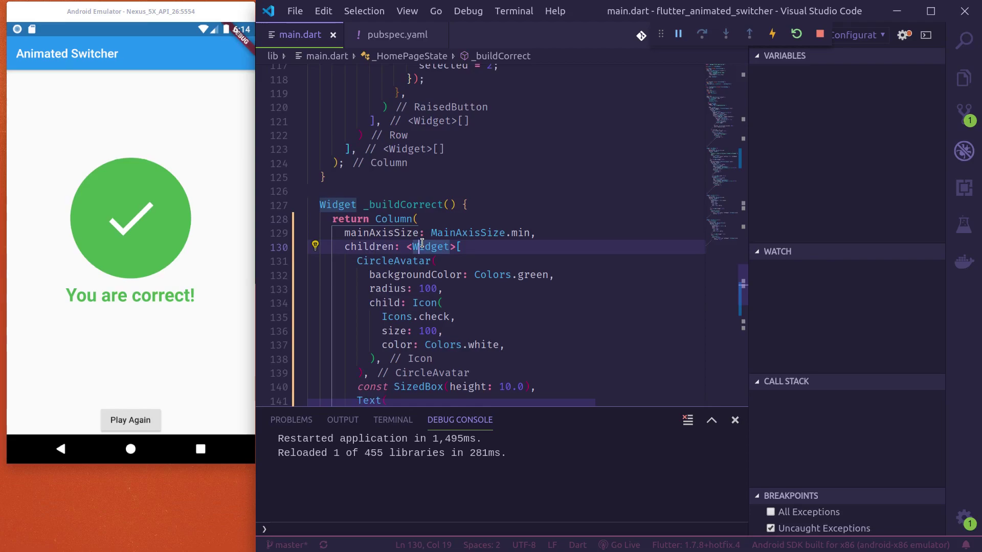
{"action": "scroll", "coordinate": [494, 323], "scroll_direction": "up", "scroll_amount": 20}
{"action": "double_click", "coordinate": [493, 321]}
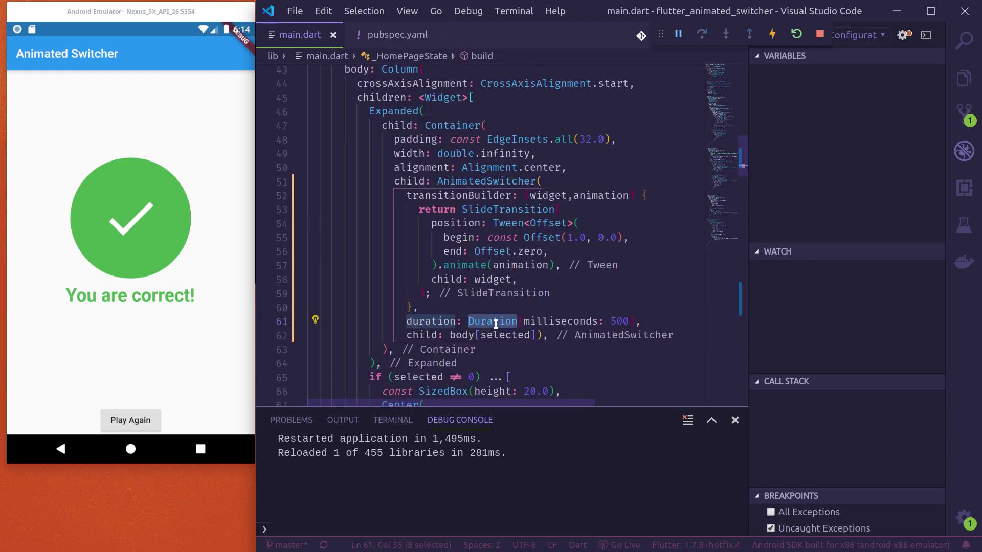